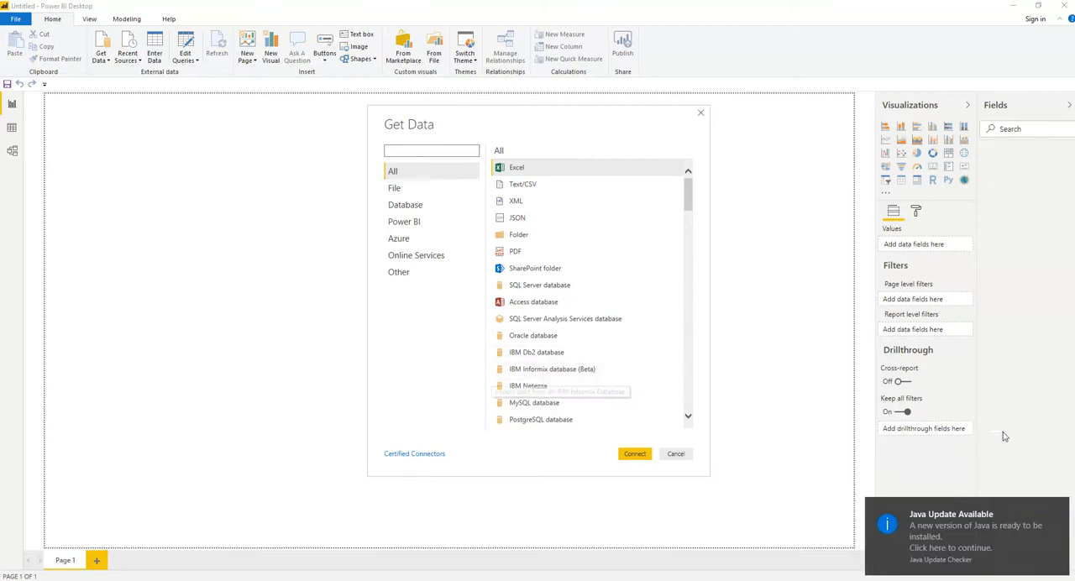
Start a Web data source connection from the Other category.
left_click(400, 275)
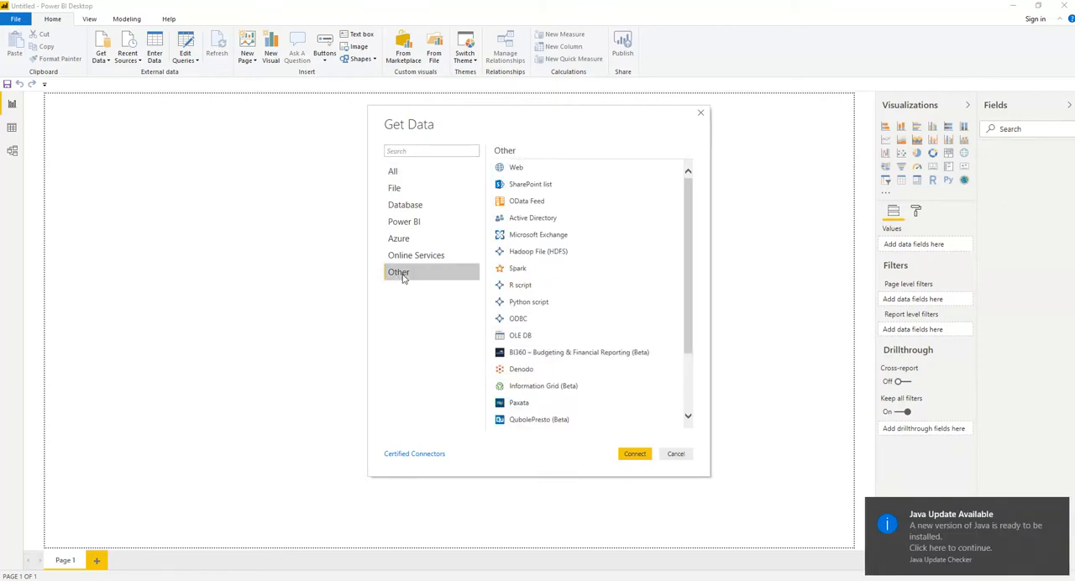
double_click(518, 171)
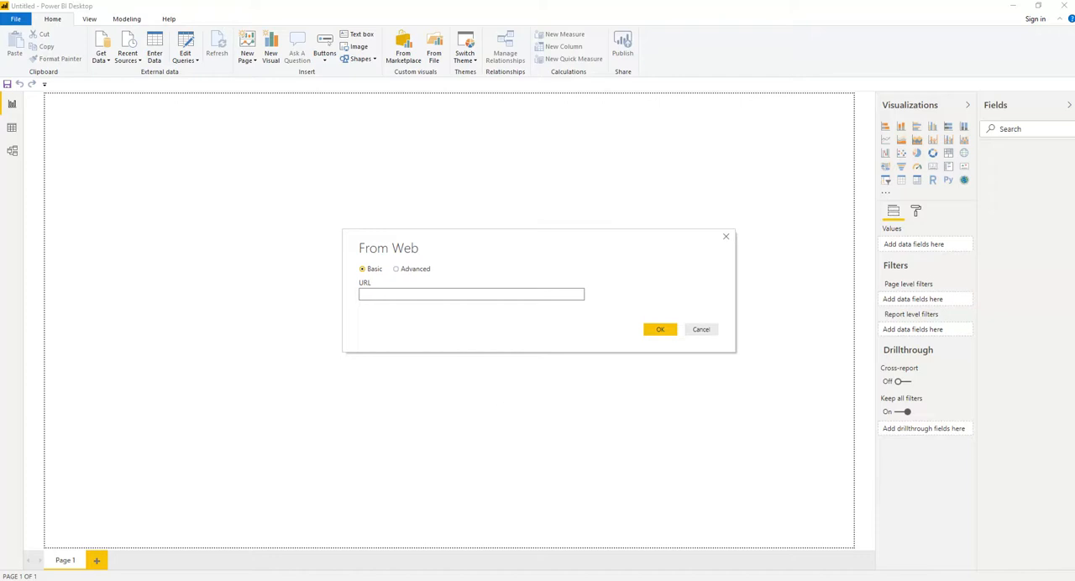
Switch to the browser, open the IMF World Economic Outlook Database April 2019, and choose country-level data for all countries.
key("alt+Tab")
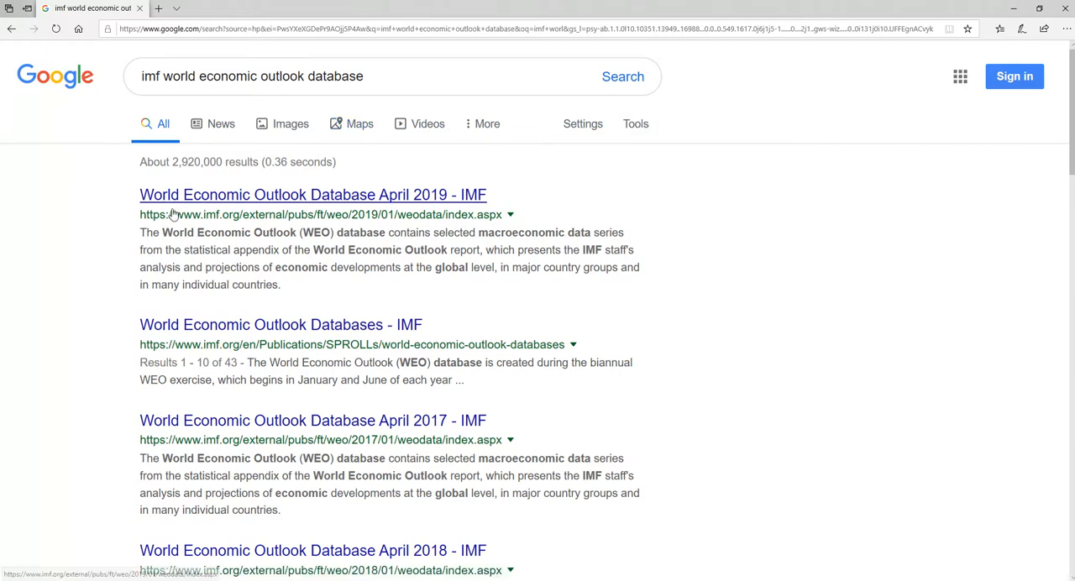
left_click(349, 197)
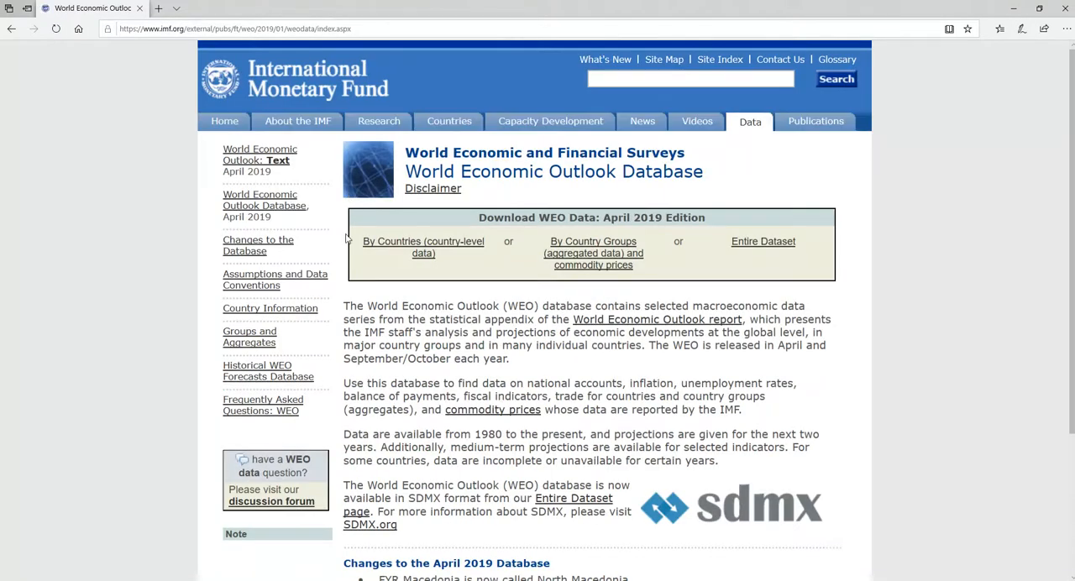
left_click(397, 241)
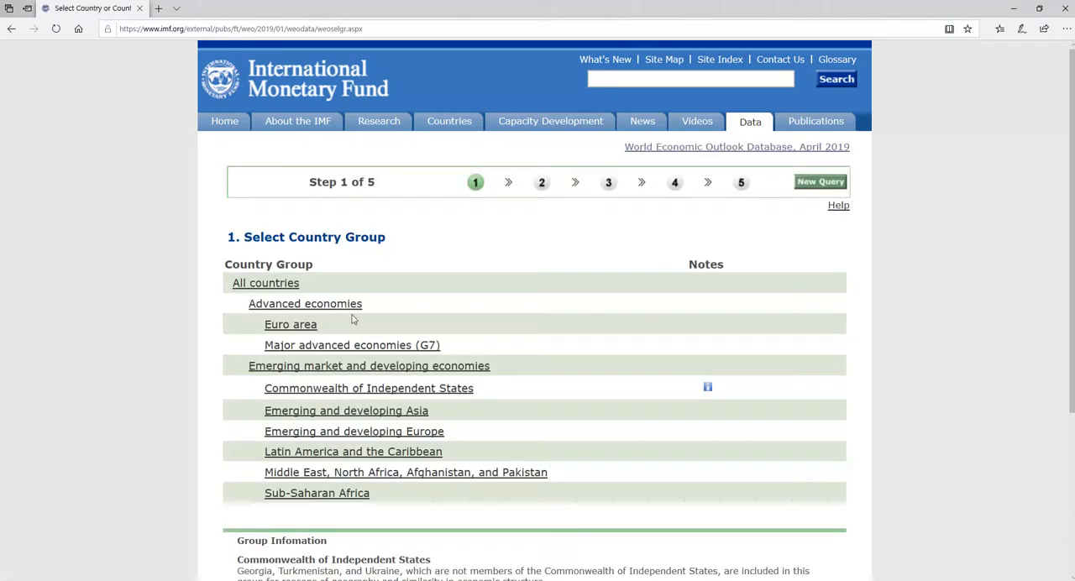
left_click(243, 286)
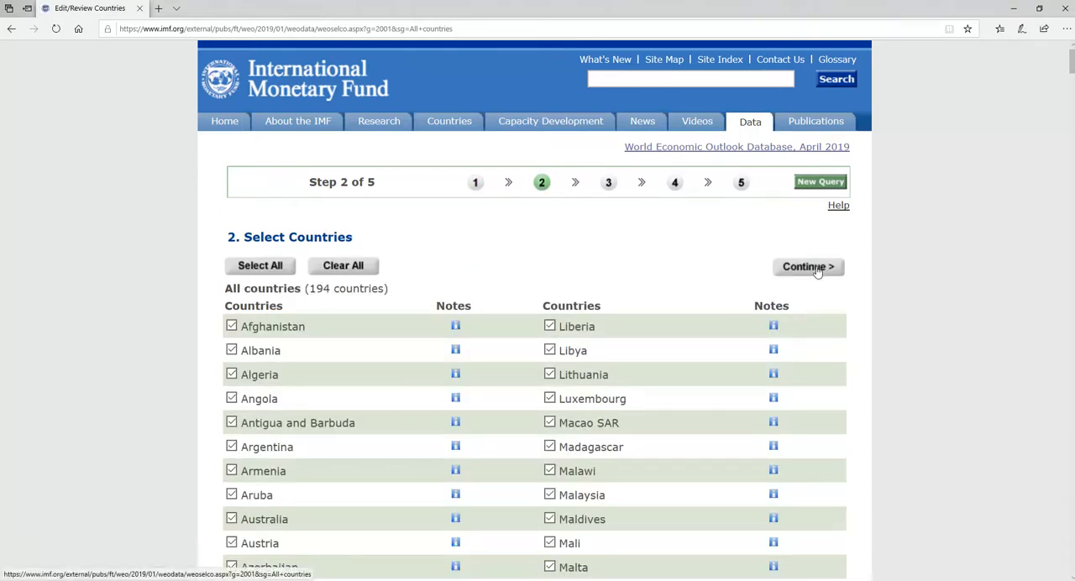
left_click(814, 267)
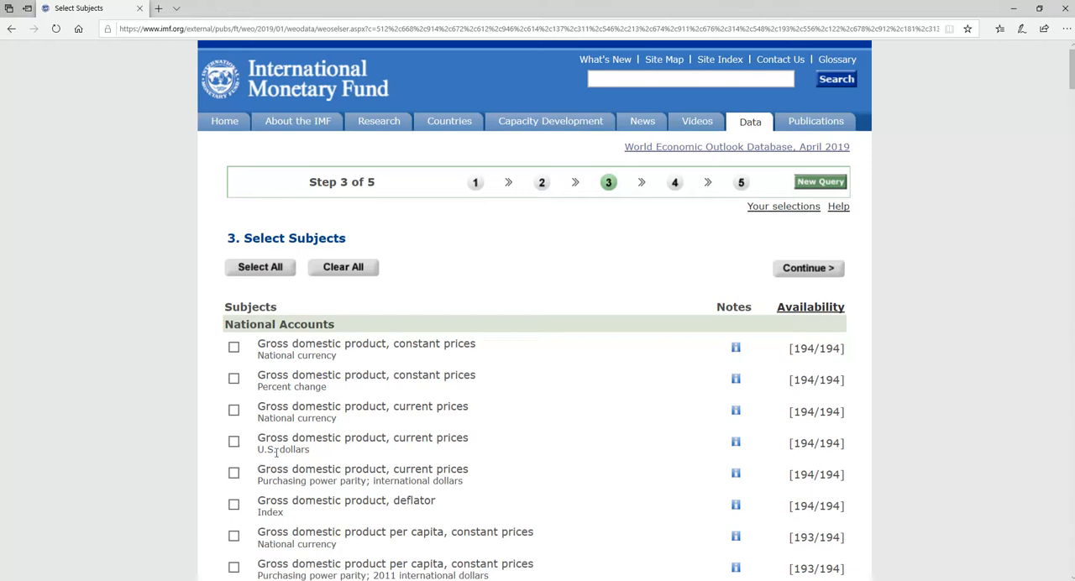
Select the subject Gross domestic product, current prices in U.S. dollars, and prepare the report with the preset date range.
left_click(234, 443)
left_click(812, 273)
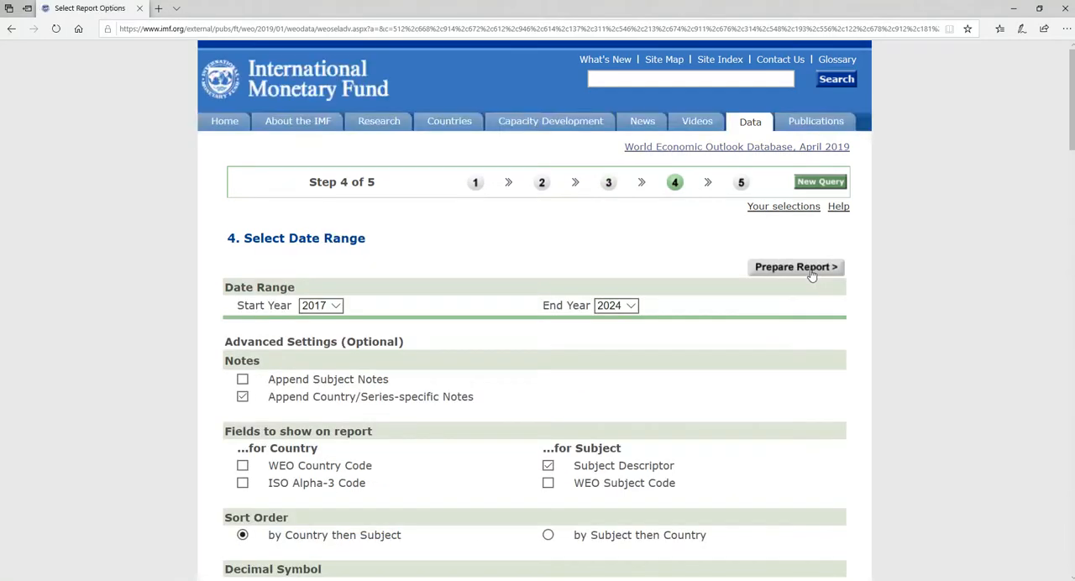
left_click(811, 273)
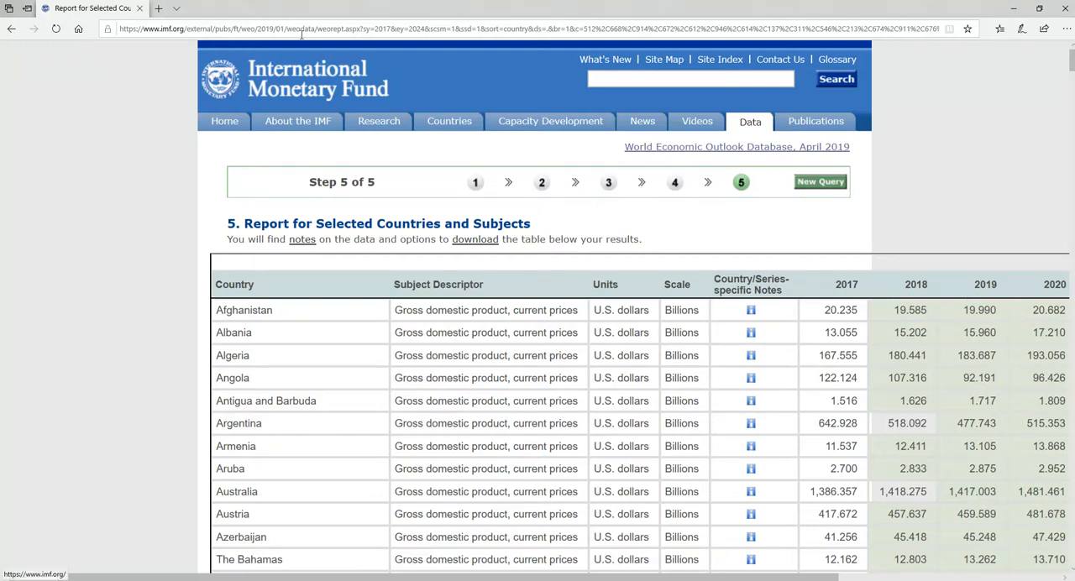
Copy the IMF report's web address and use it as the URL of the Power BI web connection.
left_click(387, 28)
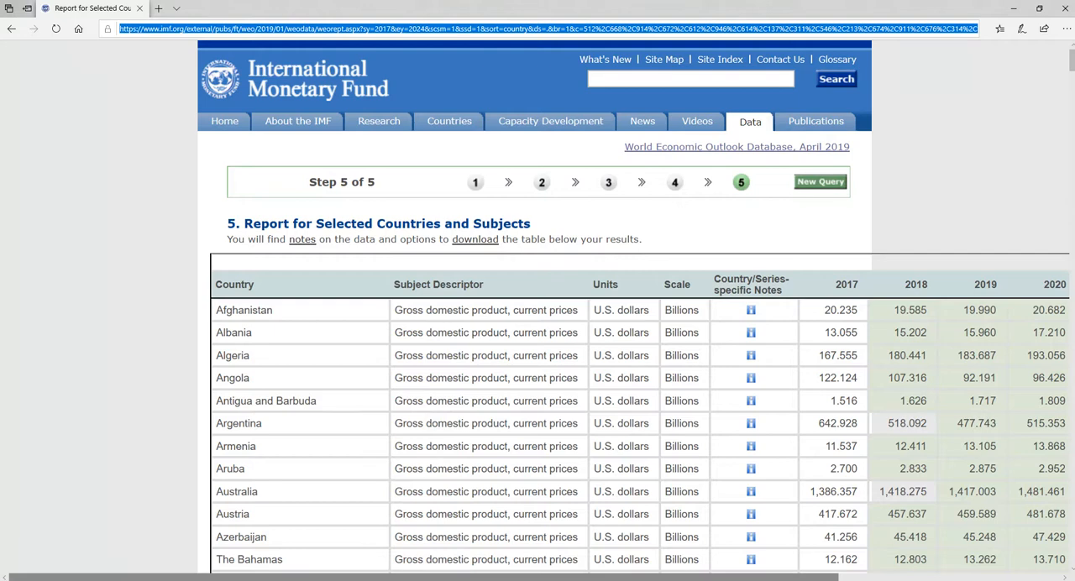
left_click(398, 579)
left_click(386, 293)
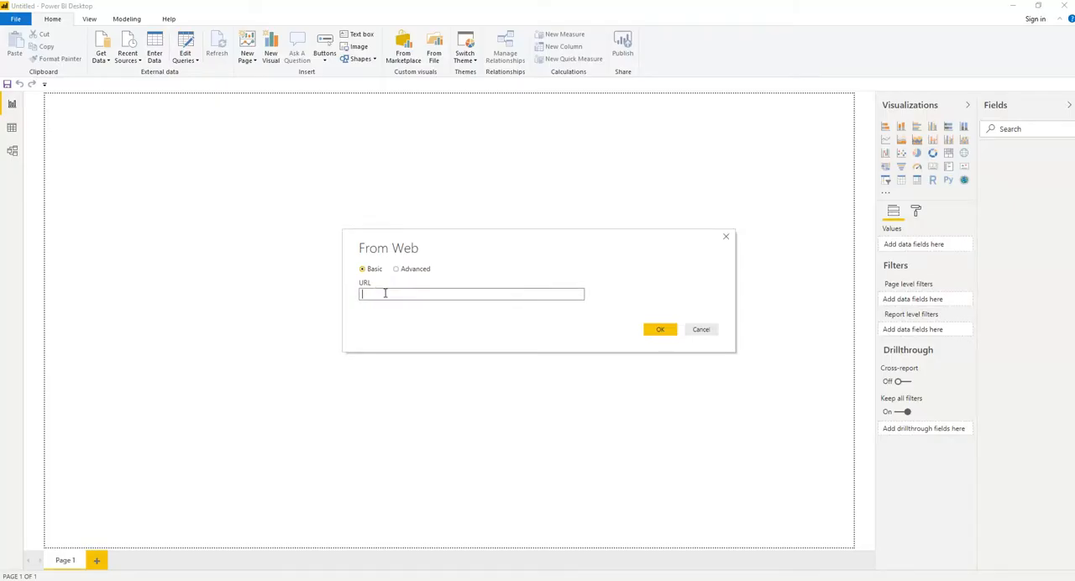
key("ctrl+v")
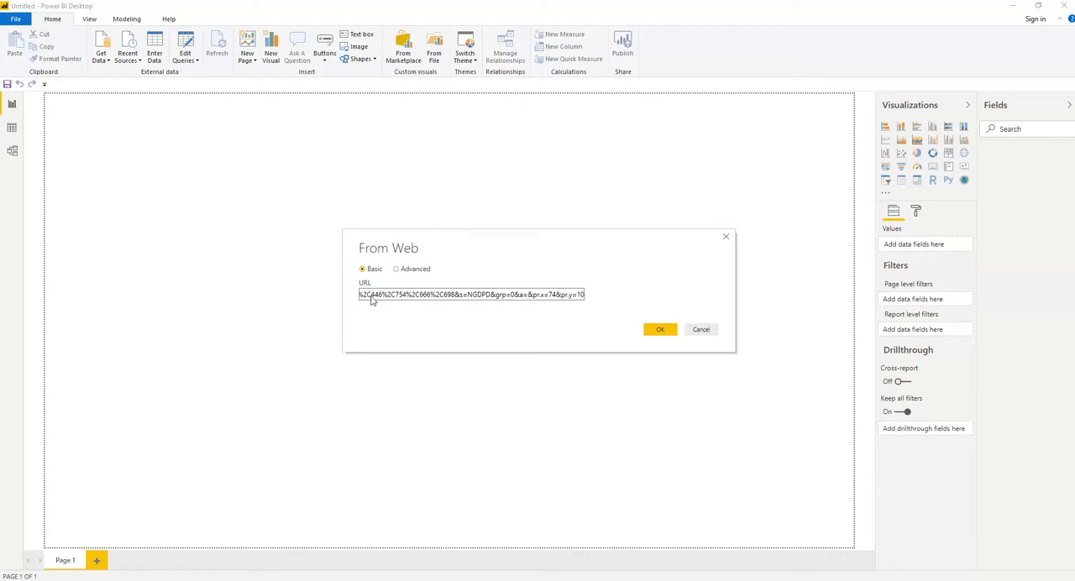
left_click(657, 332)
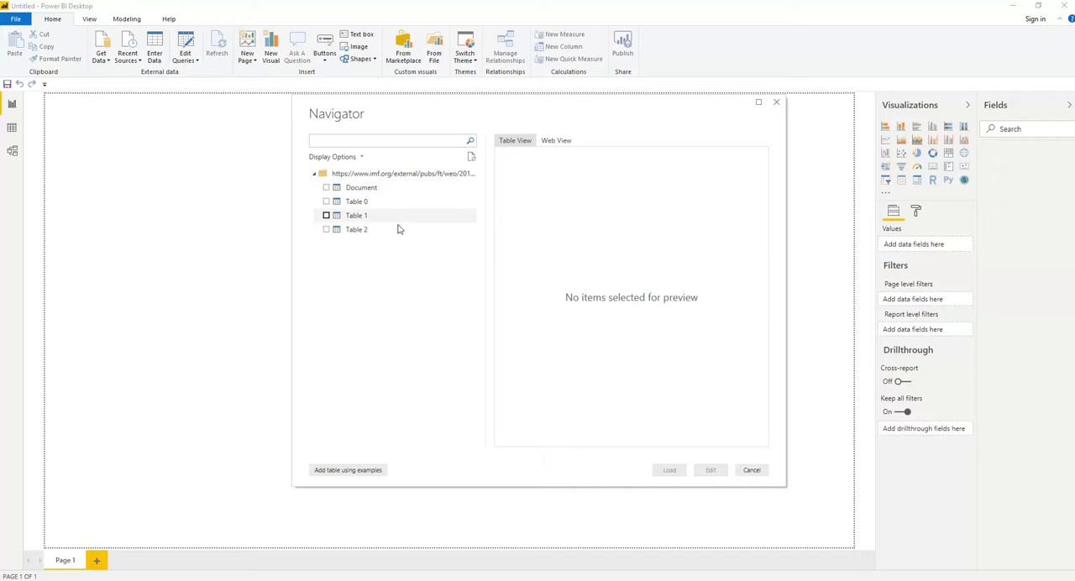
Preview the detected web tables, choose only Table 1, and open it for editing in Power Query Editor.
left_click(326, 202)
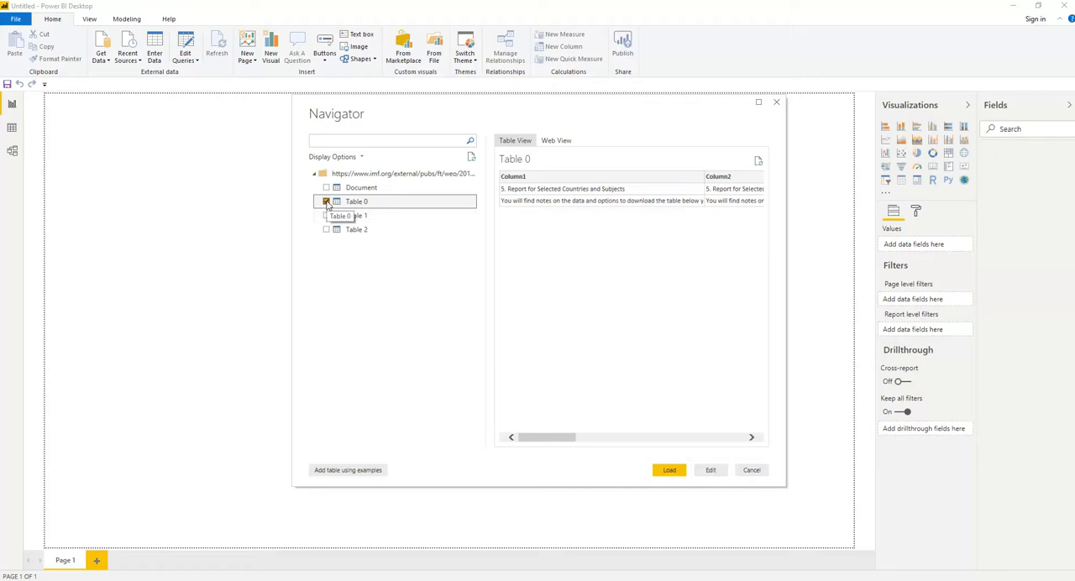
left_click(326, 203)
left_click(326, 216)
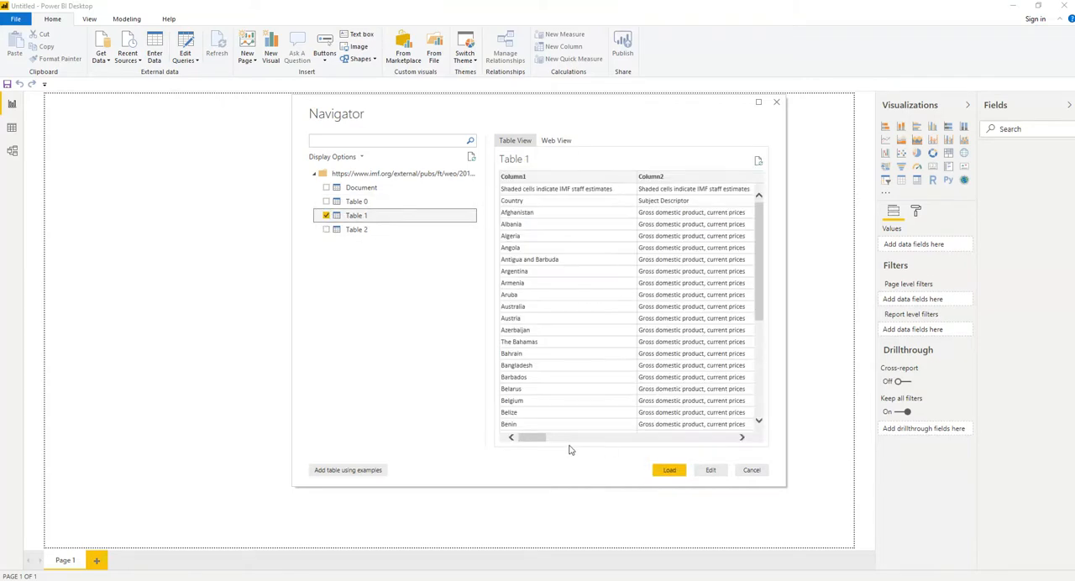
left_click_drag(540, 438, 514, 436)
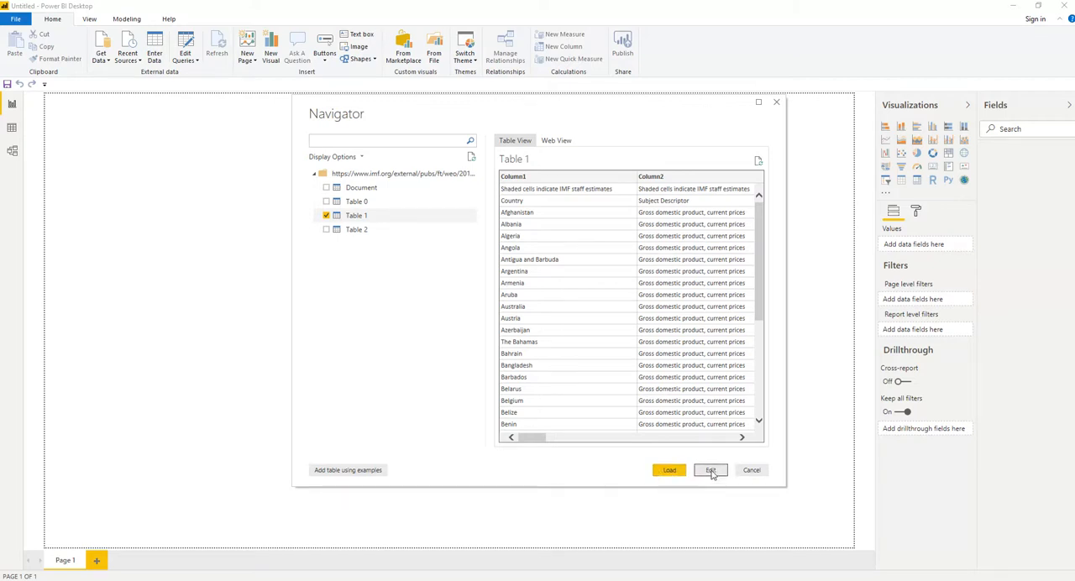
left_click(711, 472)
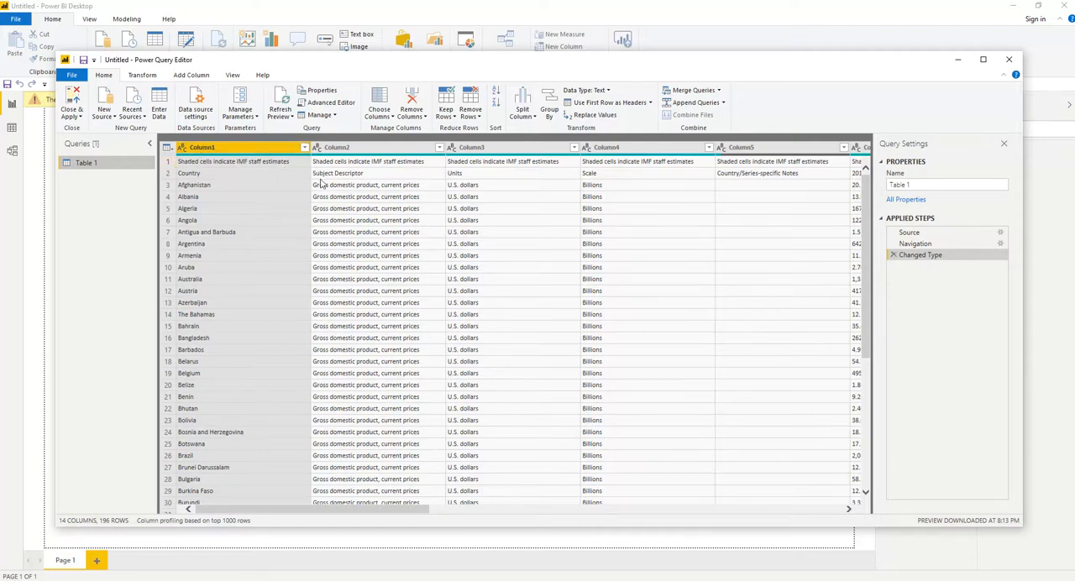
Remove the top 1 row, containing the shaded-cells note, from Table 1.
left_click(168, 162)
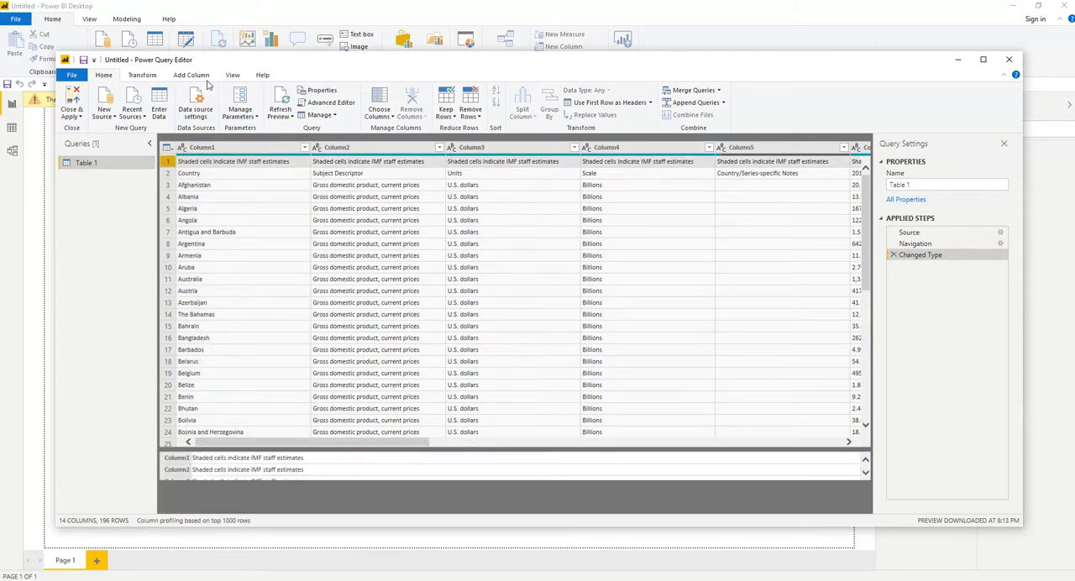
left_click(476, 118)
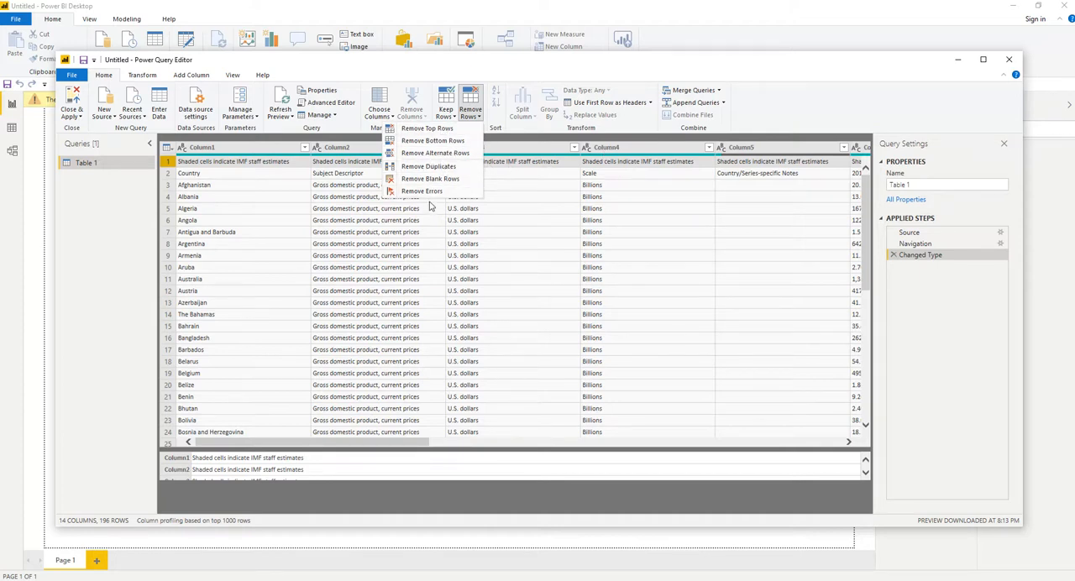
left_click(426, 130)
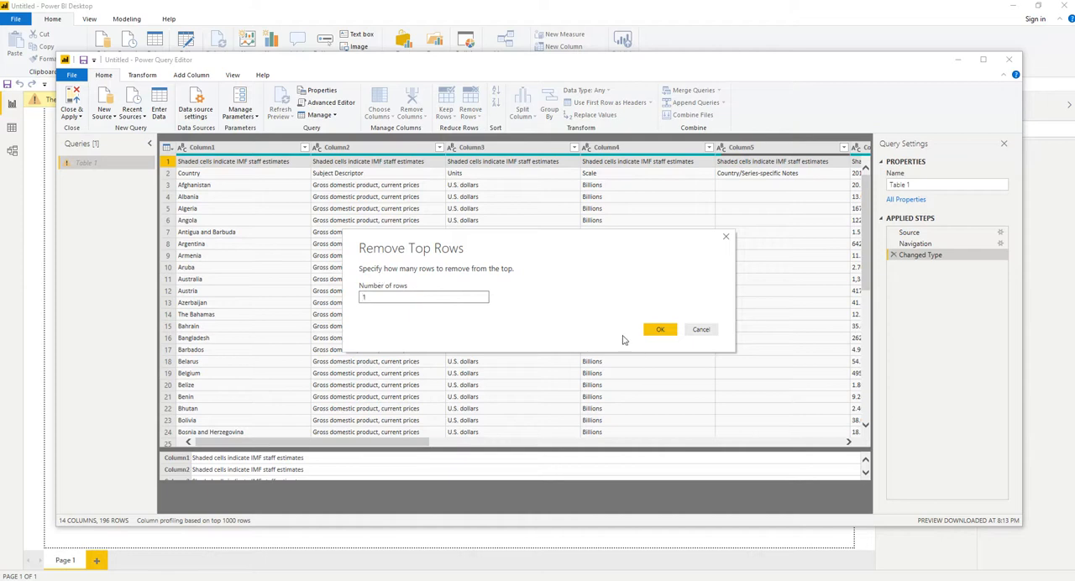
left_click(656, 329)
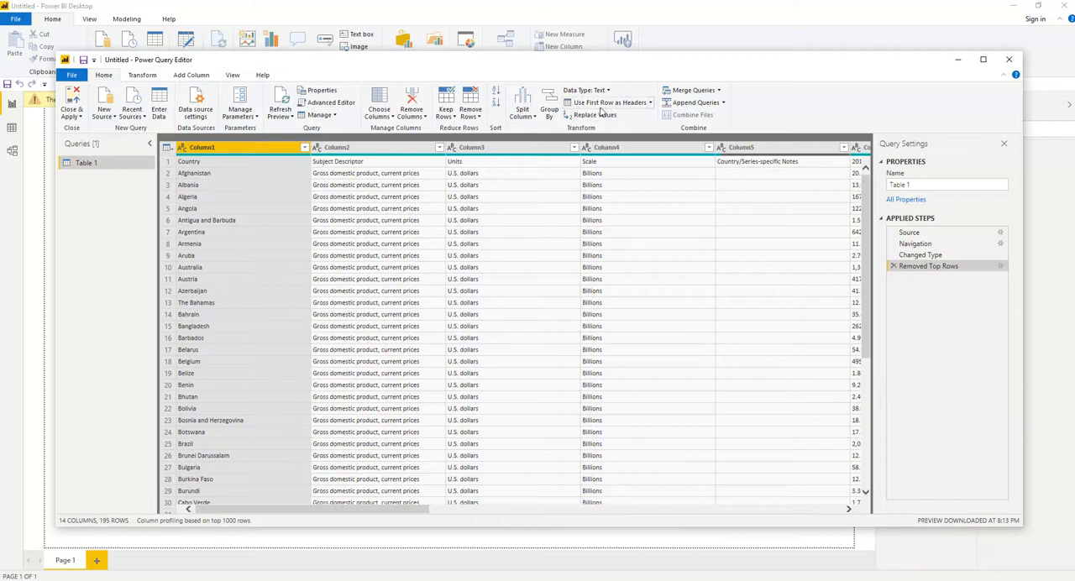
left_click(649, 103)
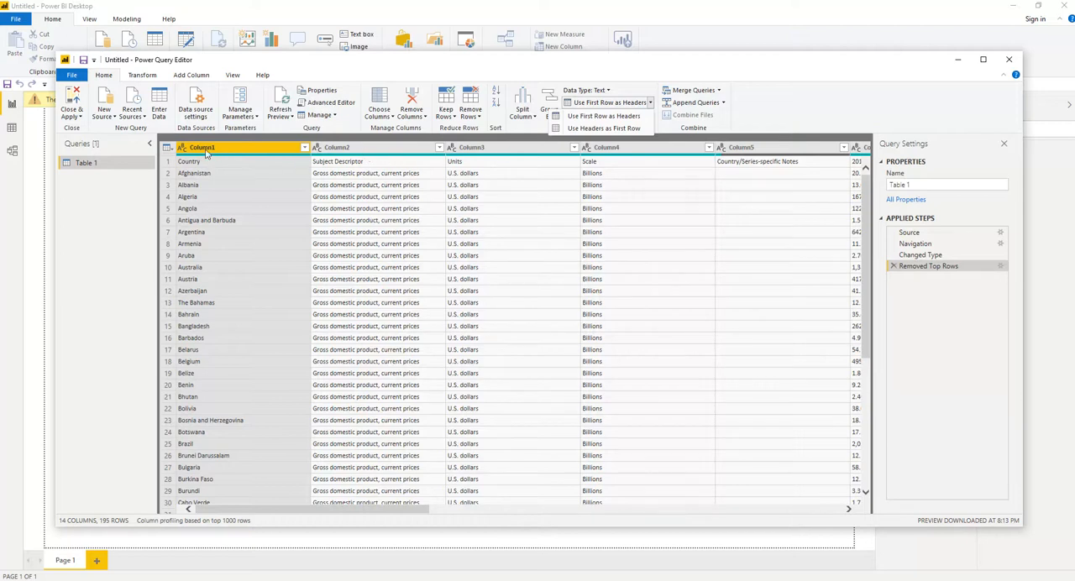
left_click(601, 128)
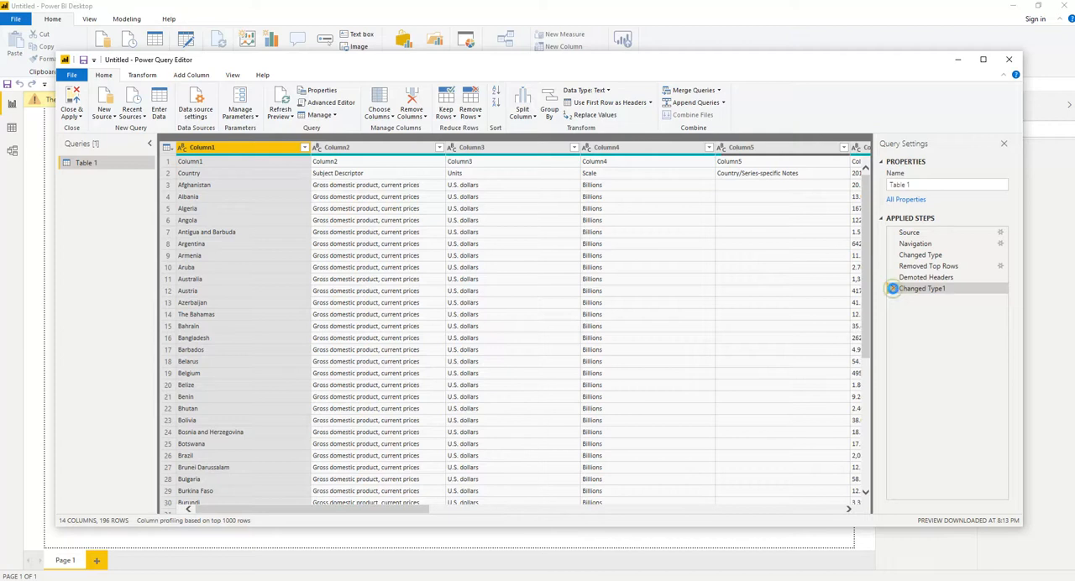
left_click(893, 289)
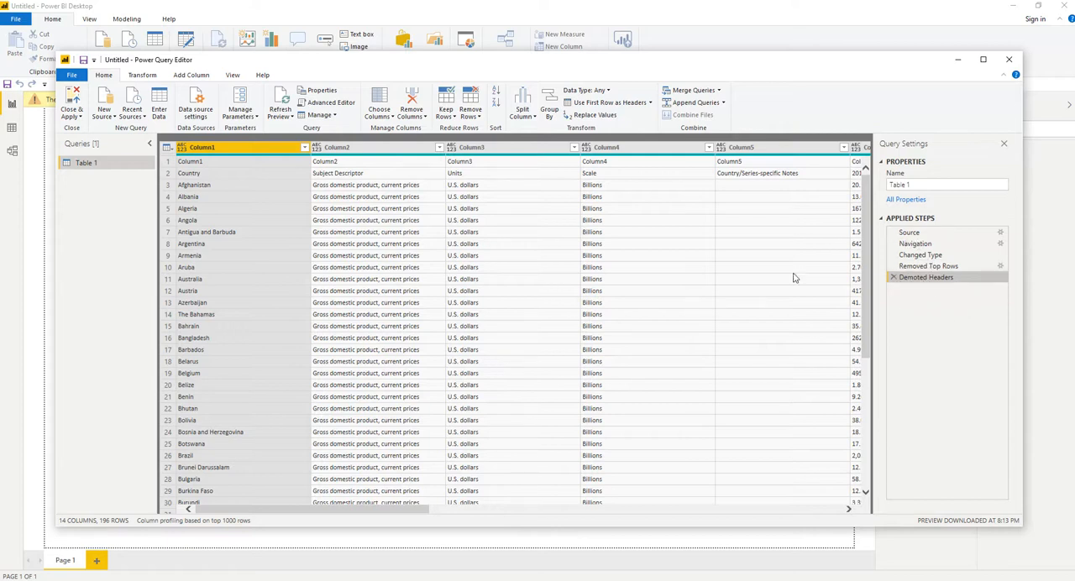
left_click(894, 279)
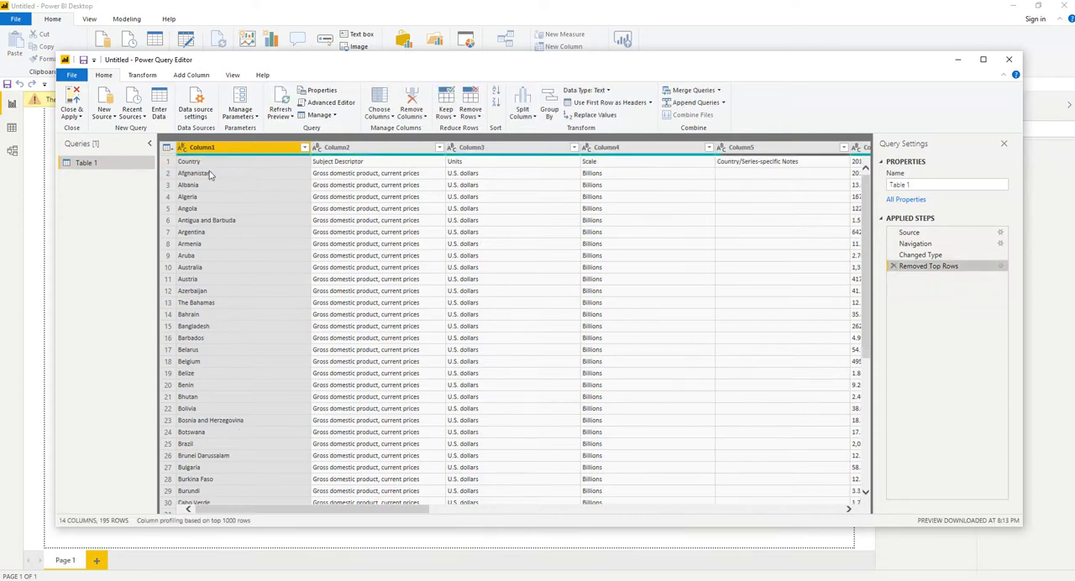
Promote the first row, with Country, Subject Descriptor, Units and Scale, to column headers.
left_click(166, 162)
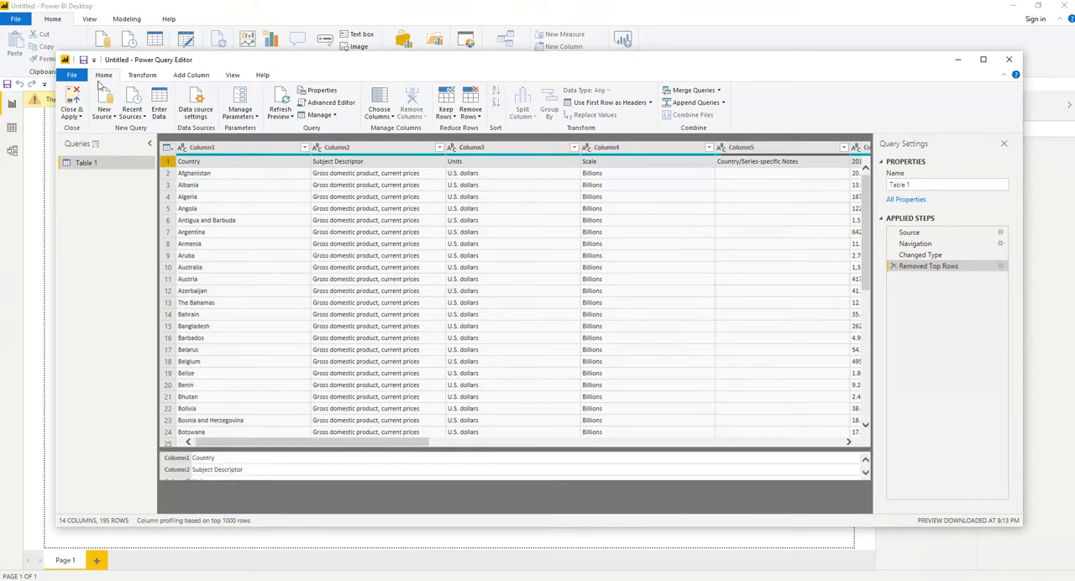
left_click(650, 102)
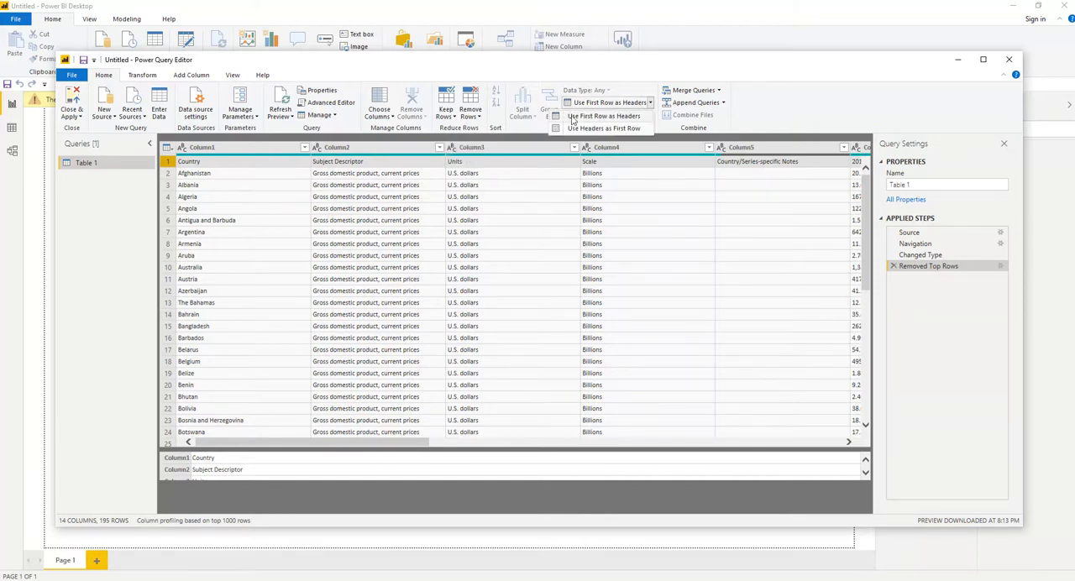
left_click(605, 117)
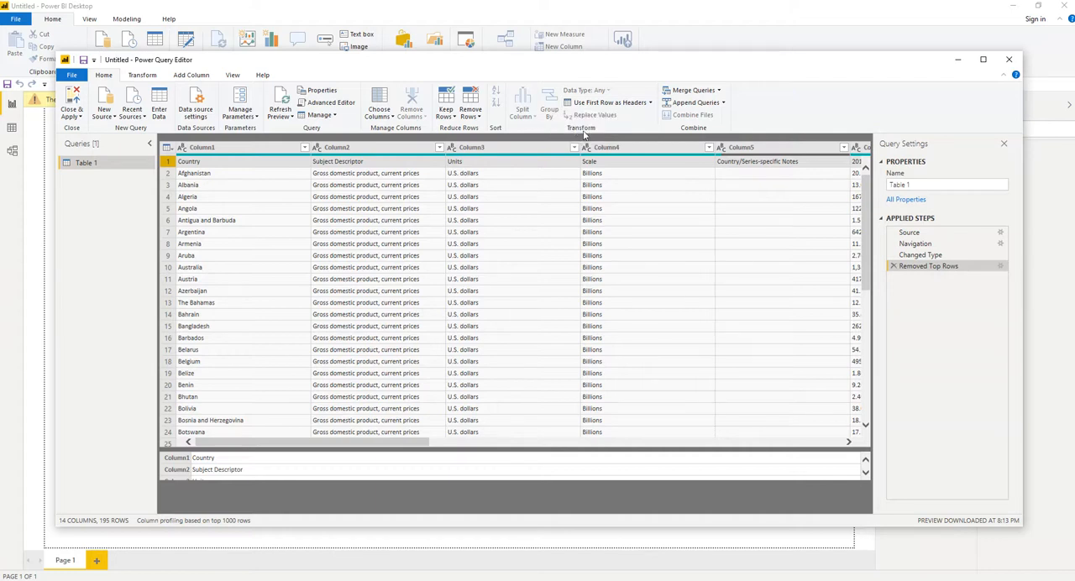
left_click(141, 76)
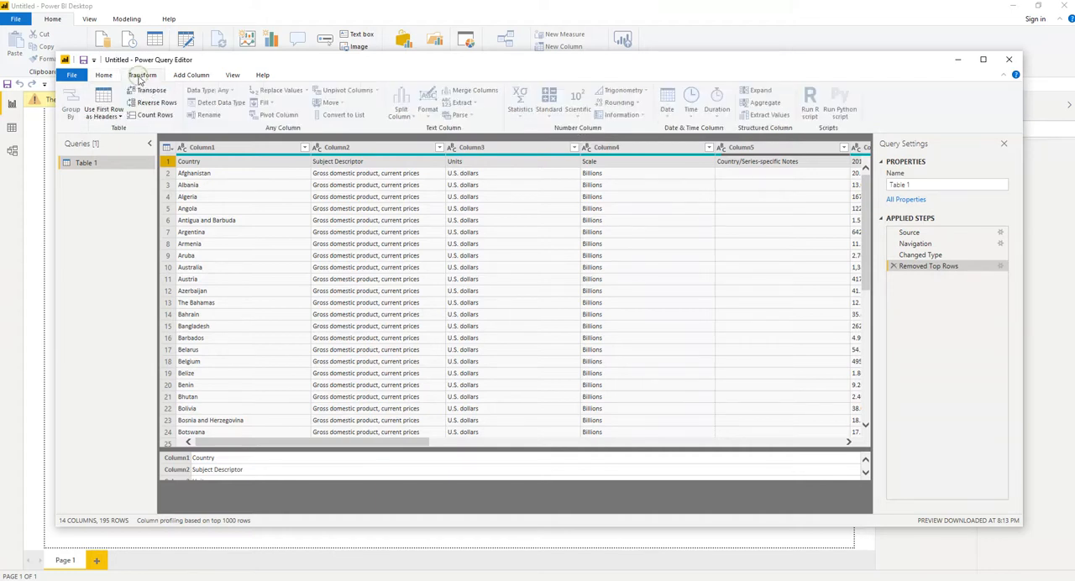
left_click(120, 119)
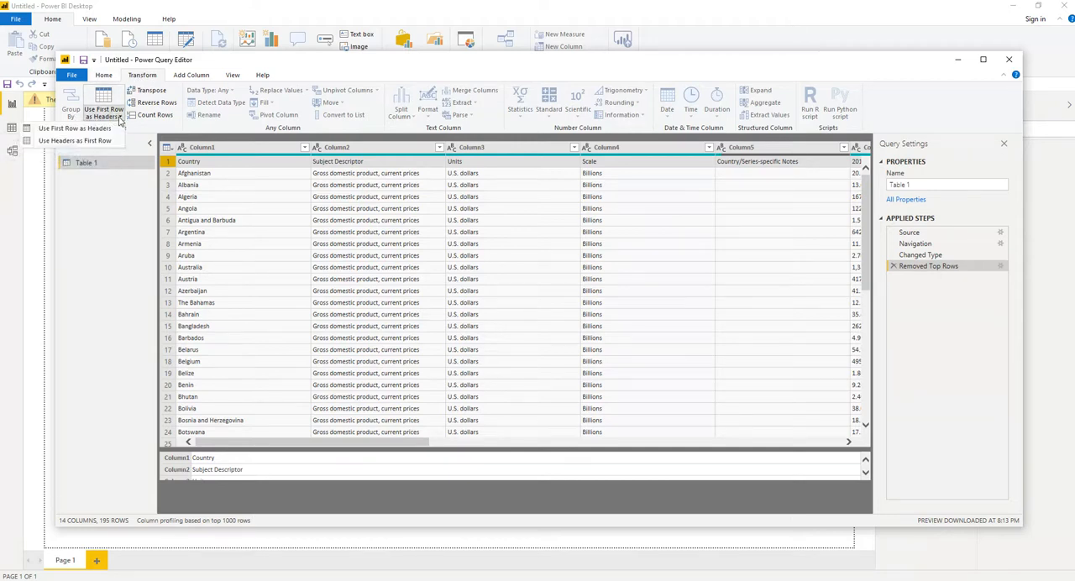
left_click(77, 128)
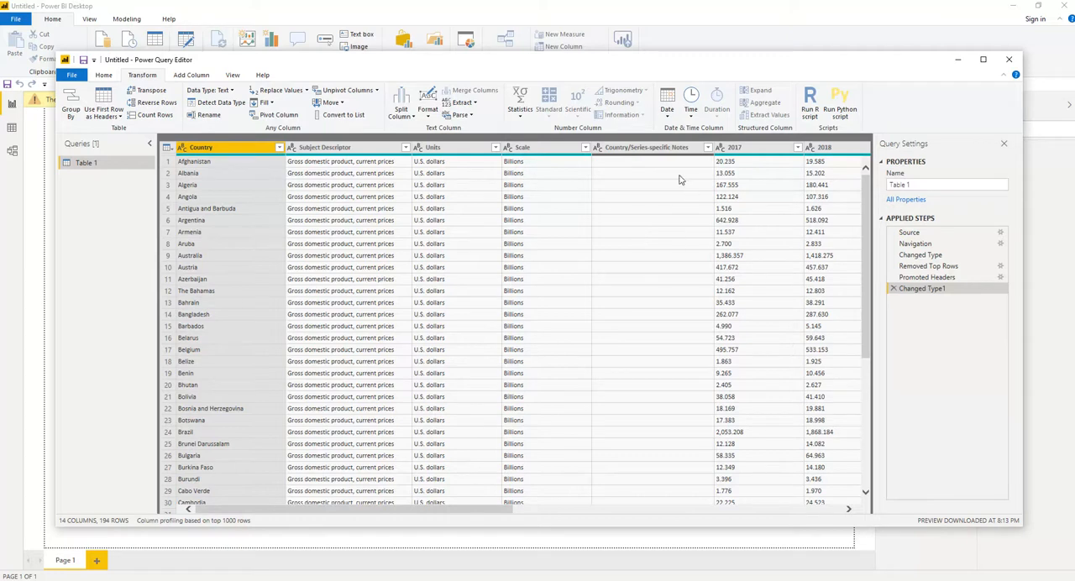
Remove all columns other than Country/Series-specific Notes from the table.
left_click(636, 149)
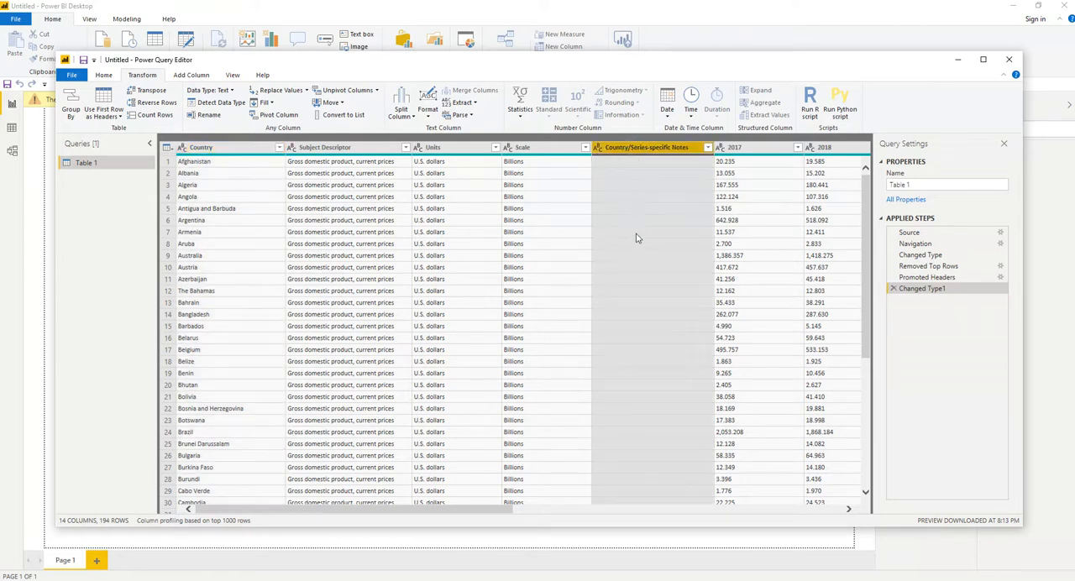
left_click(103, 75)
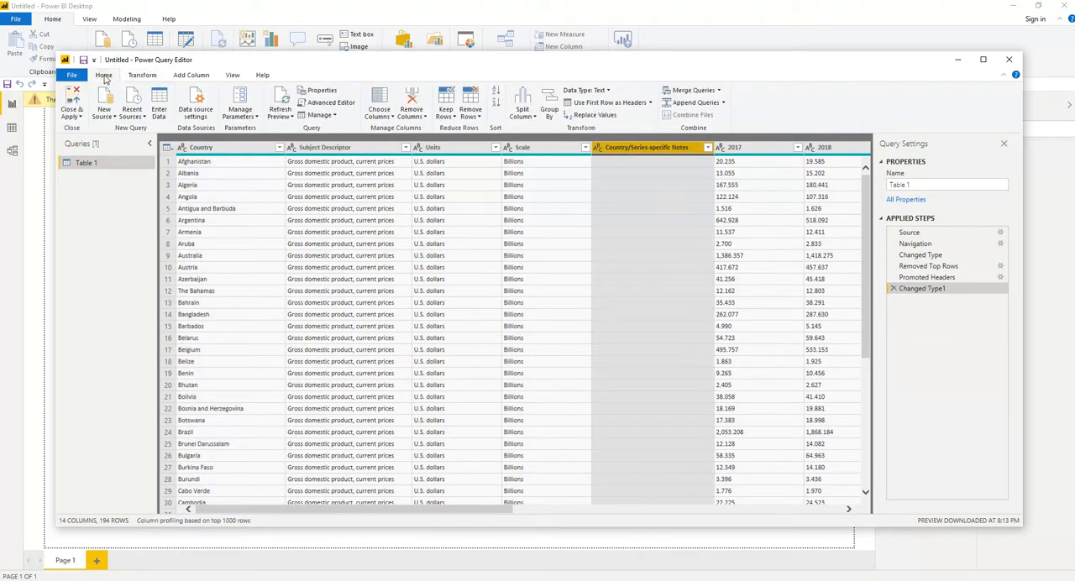
left_click(426, 117)
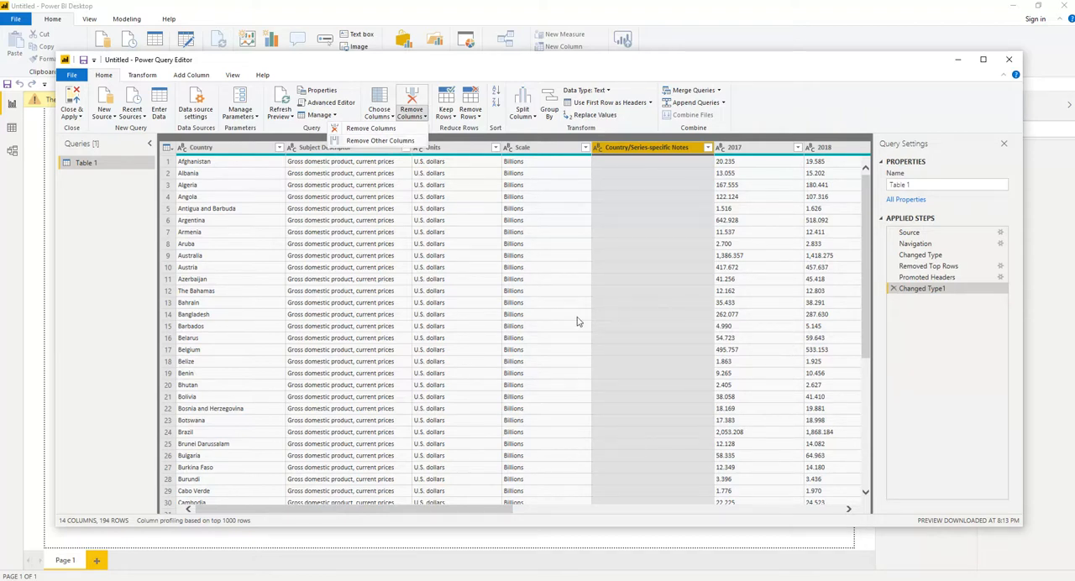
left_click(378, 141)
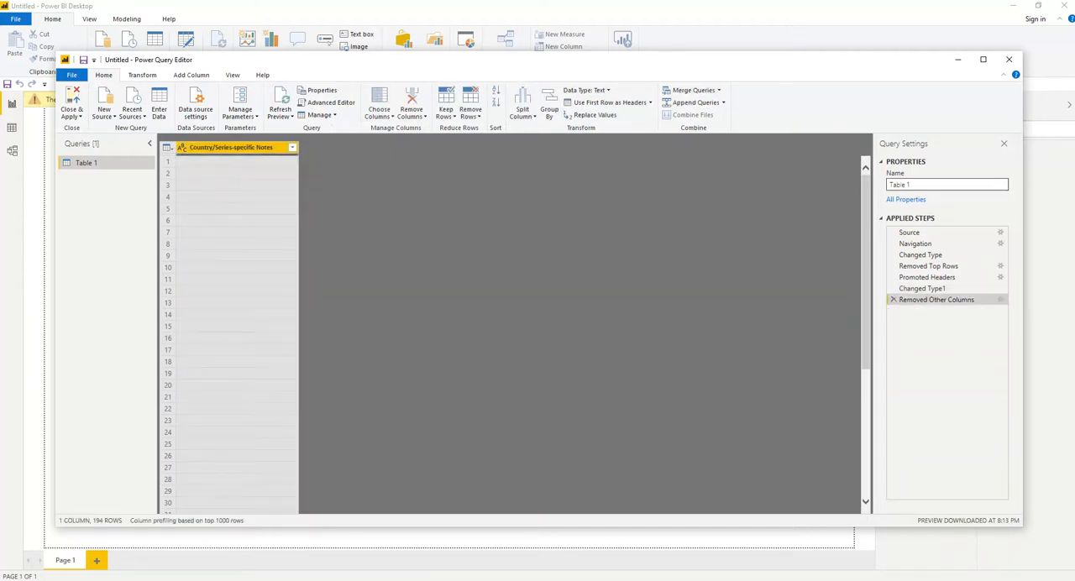
Delete the Removed Other Columns applied step and remove just the Country/Series-specific Notes column from the table.
left_click(894, 300)
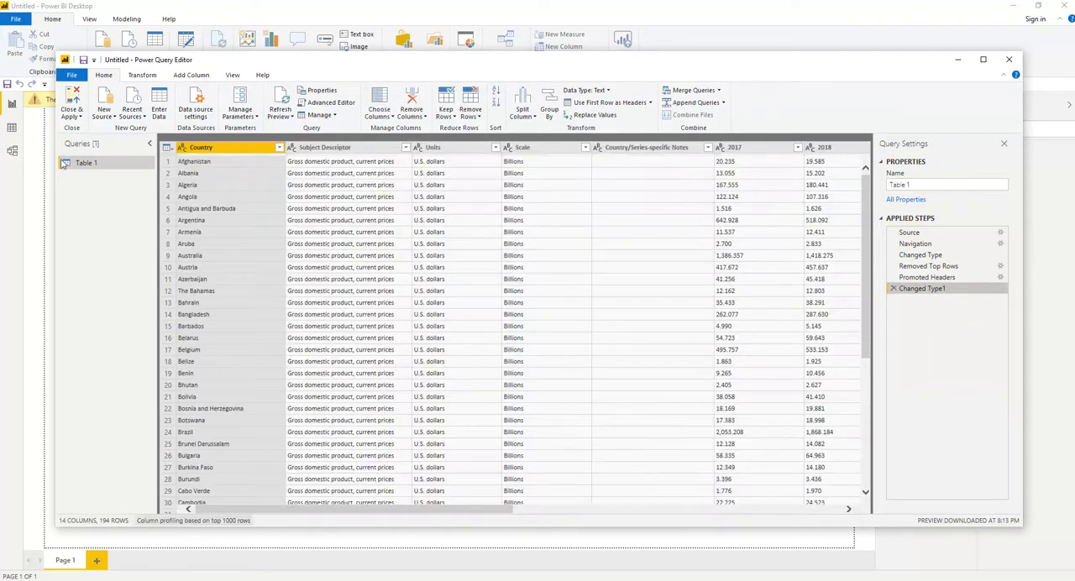
left_click(651, 150)
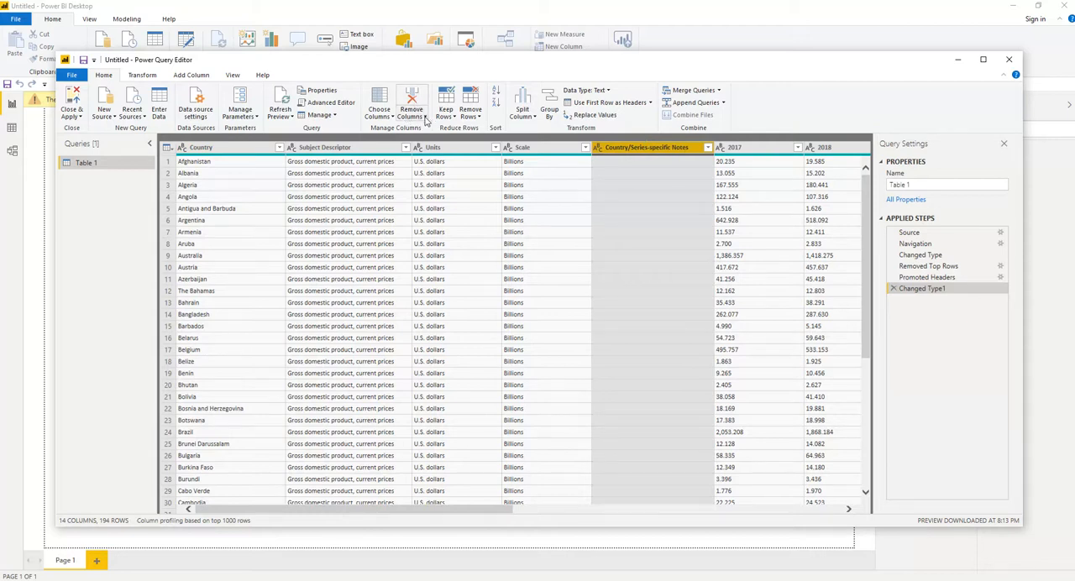
left_click(425, 120)
left_click(375, 130)
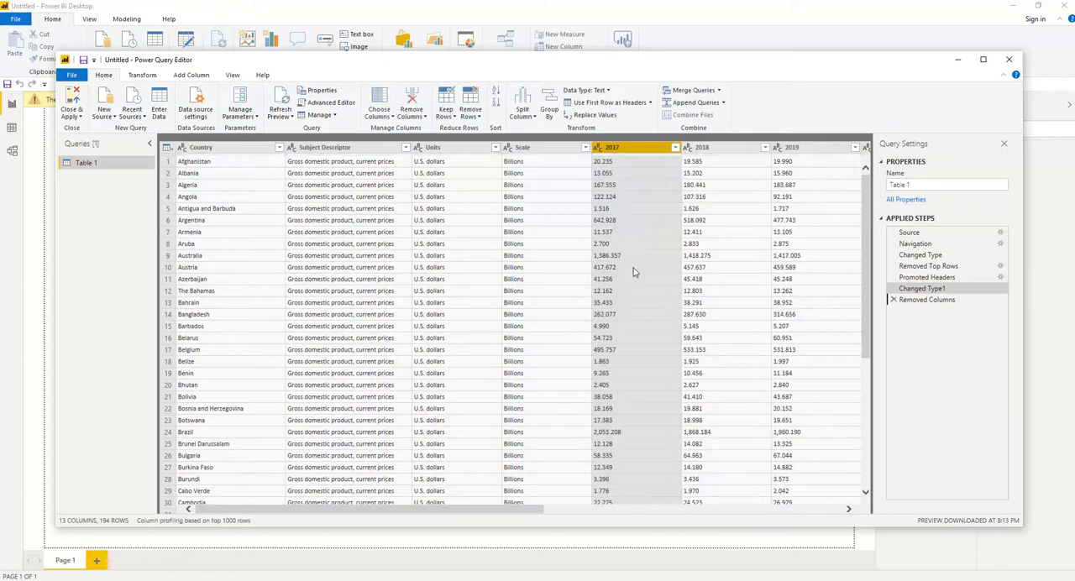
Remove the empty Column14 after the 2024 column.
left_click_drag(529, 510, 843, 509)
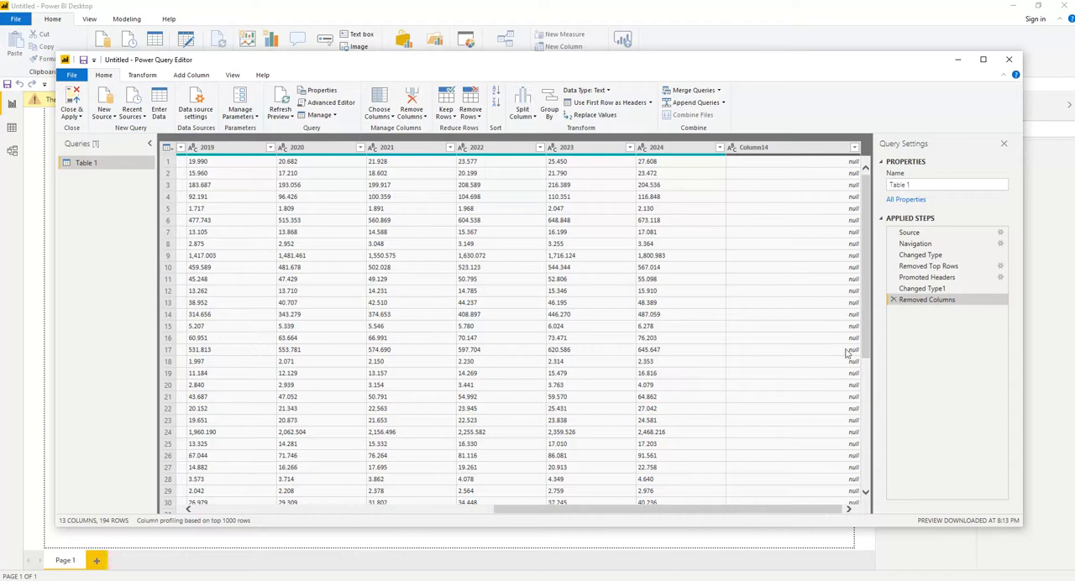
left_click(814, 149)
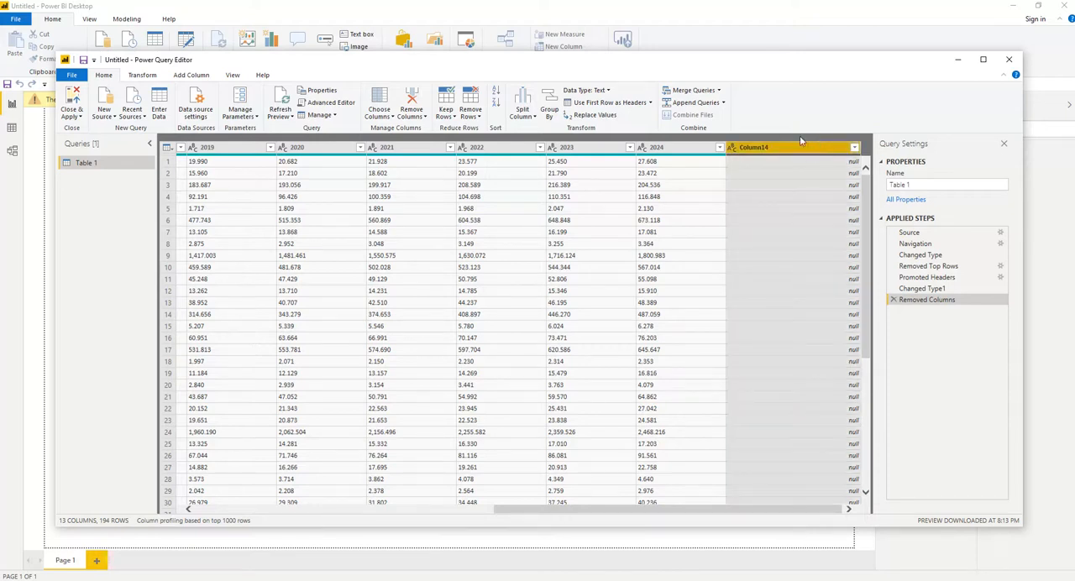
left_click(425, 118)
left_click(369, 132)
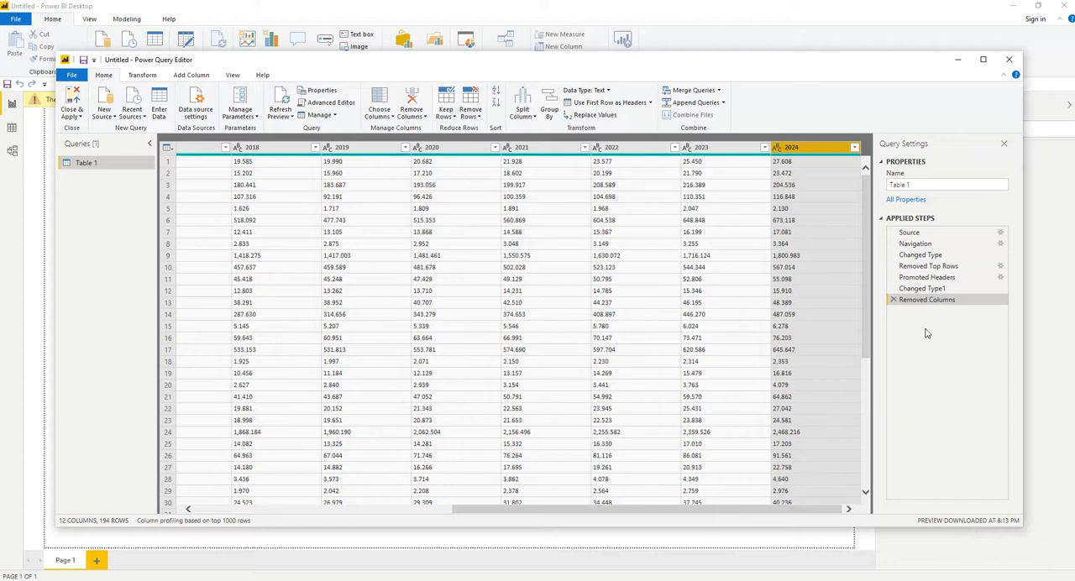
Unpivot the year columns from 2017 through 2024 into attribute and value columns.
left_click_drag(481, 513, 210, 505)
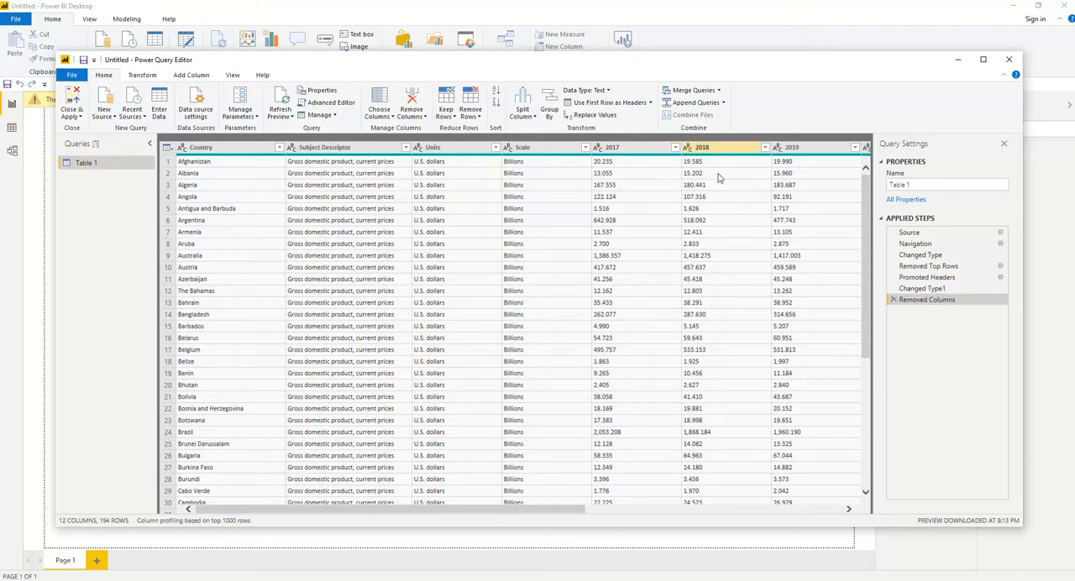
left_click(838, 510)
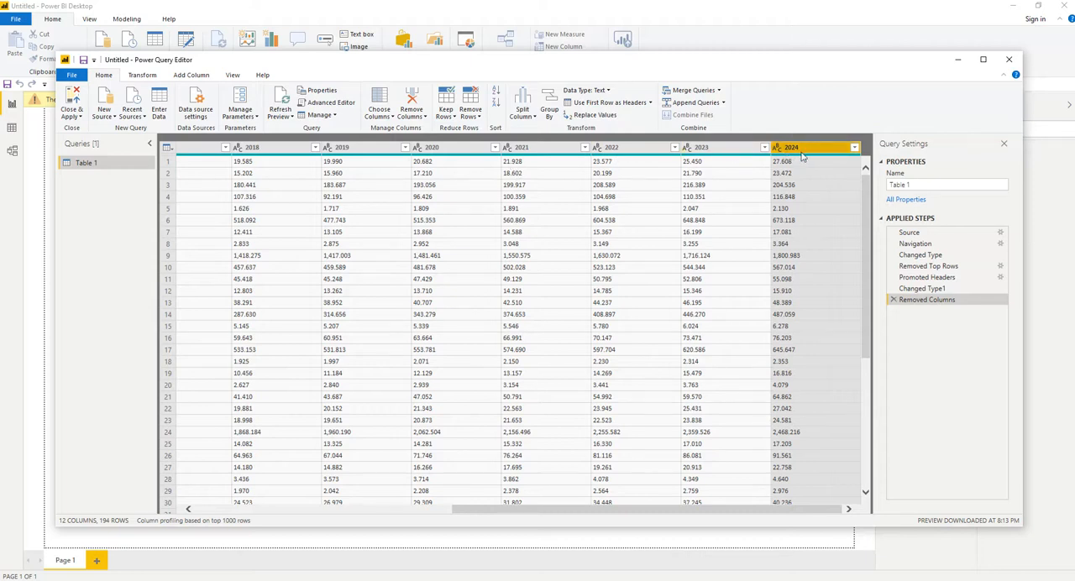
left_click(452, 511)
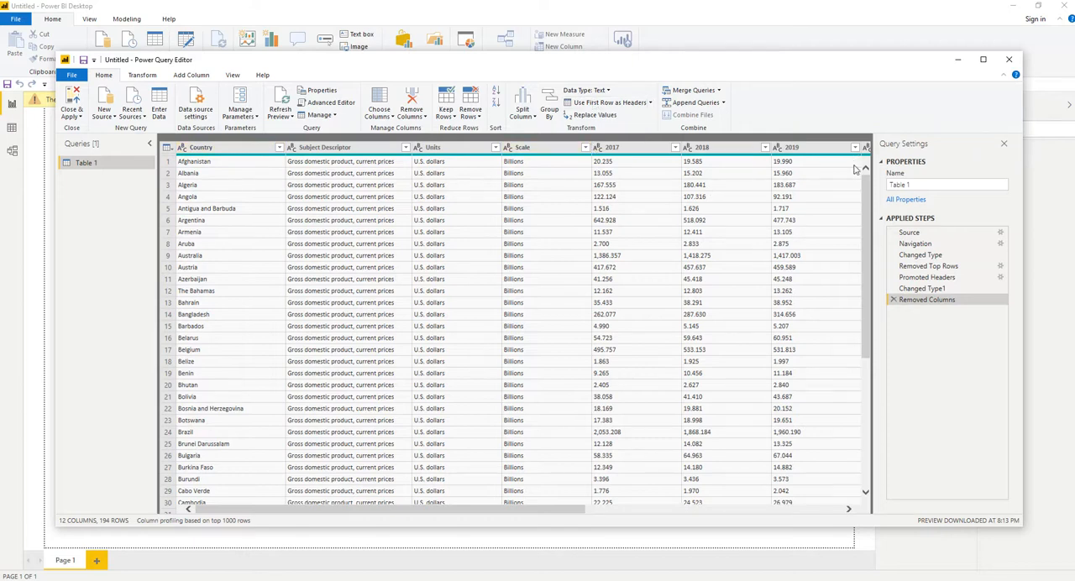
left_click(614, 148)
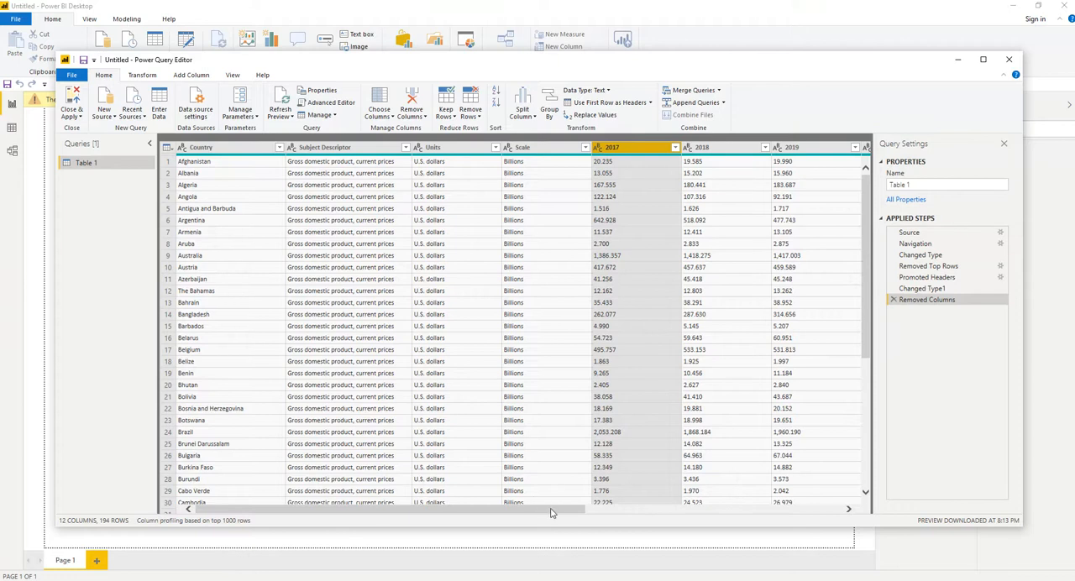
left_click_drag(552, 513, 811, 504)
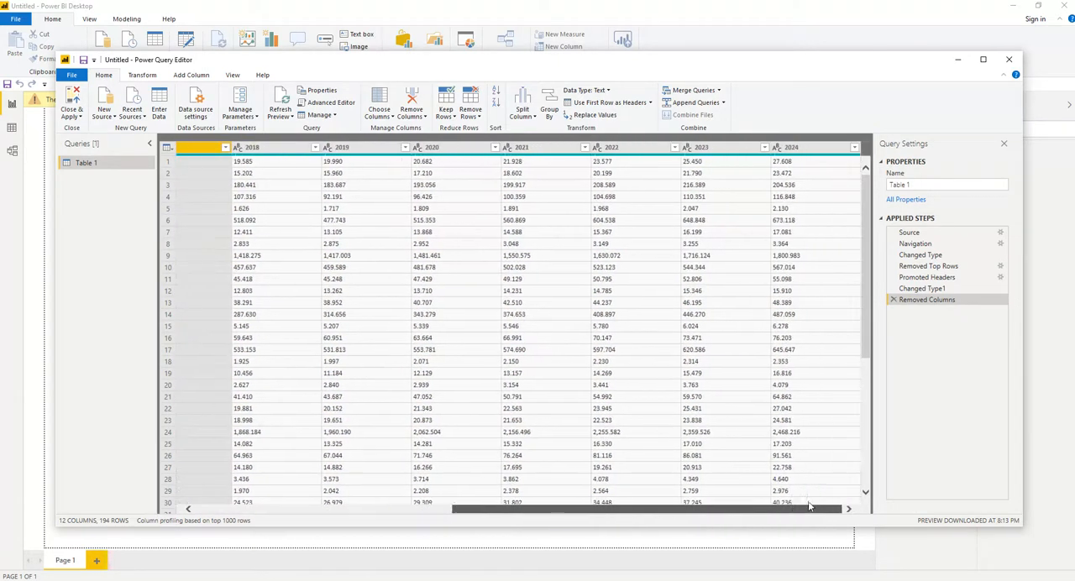
left_click(811, 152, "shift")
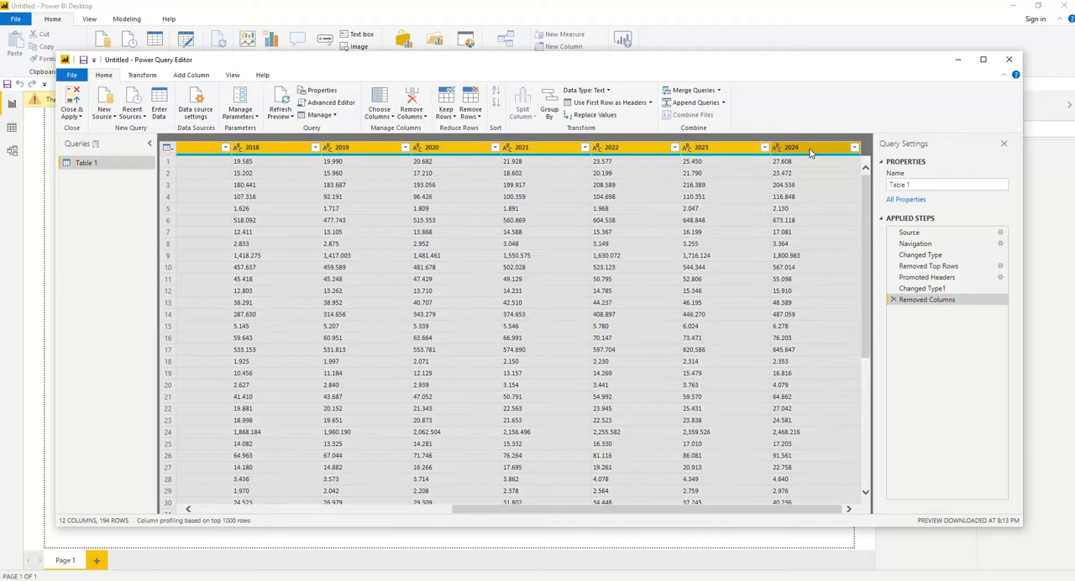
left_click(142, 76)
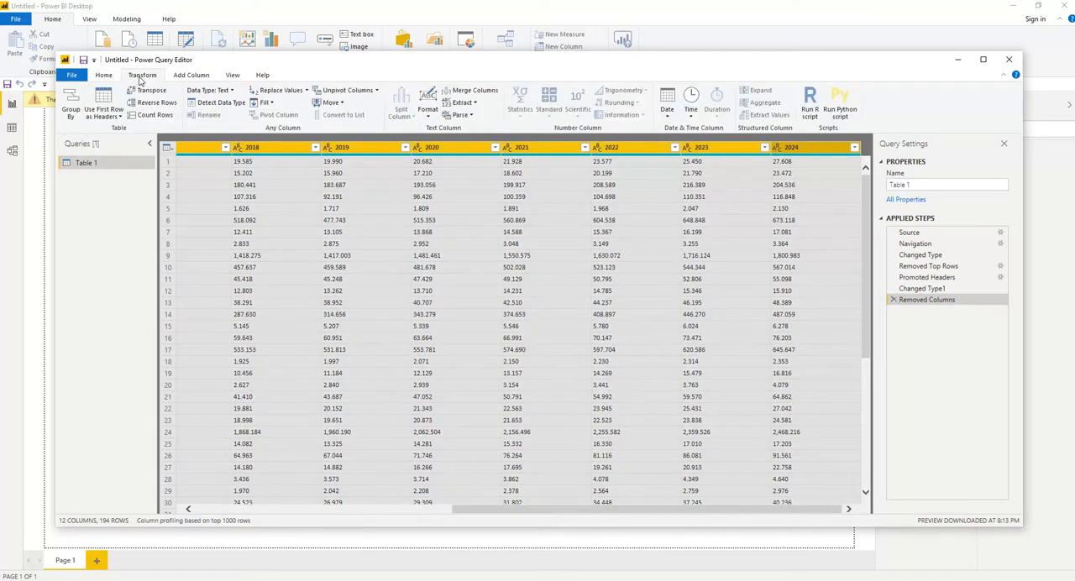
left_click(377, 90)
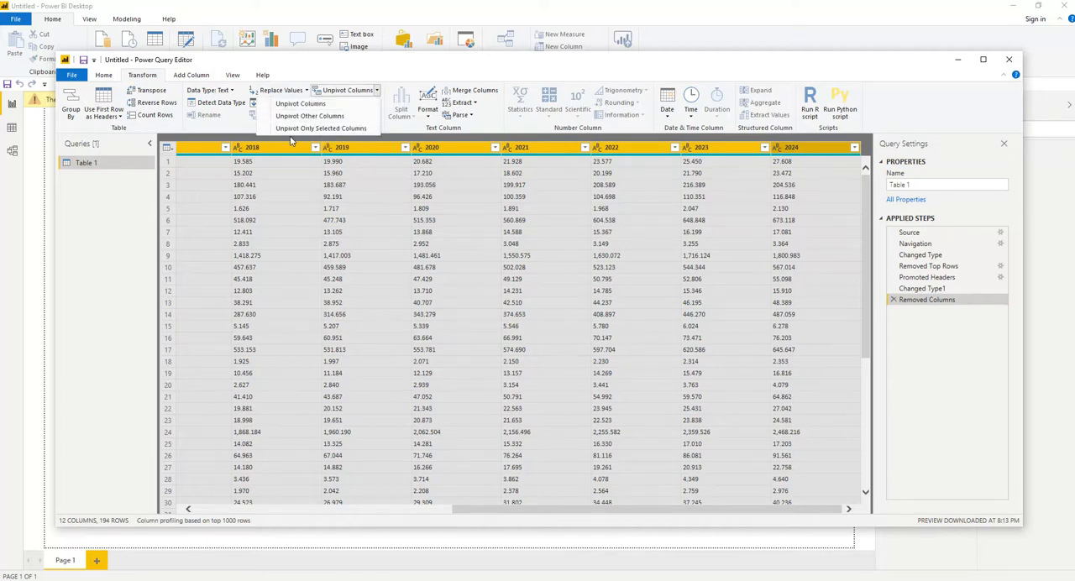
left_click(372, 66)
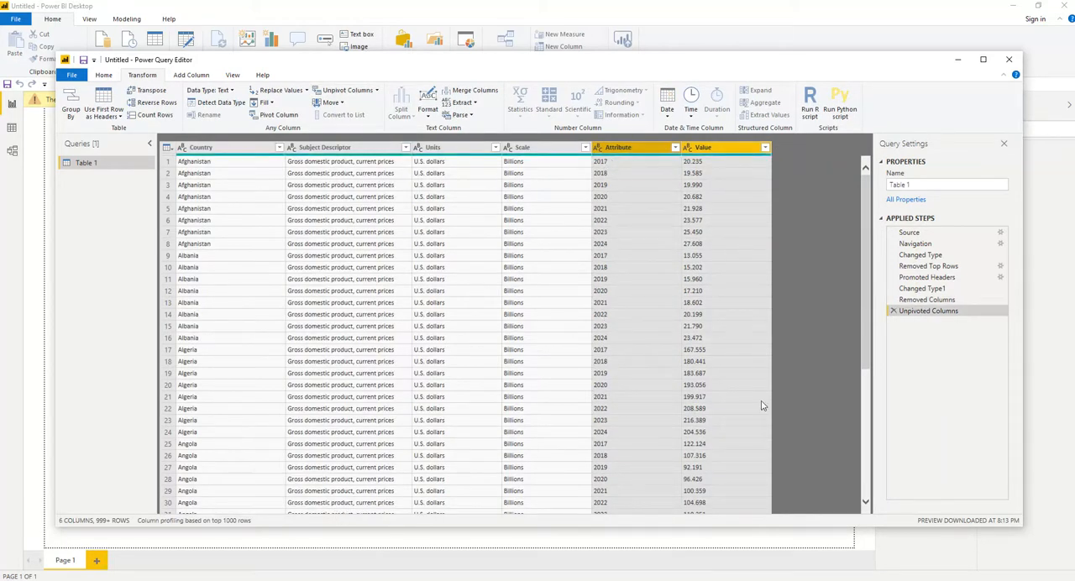
Rename the Attribute column as Year and the Value column as GDP.
left_click_drag(865, 333, 857, 177)
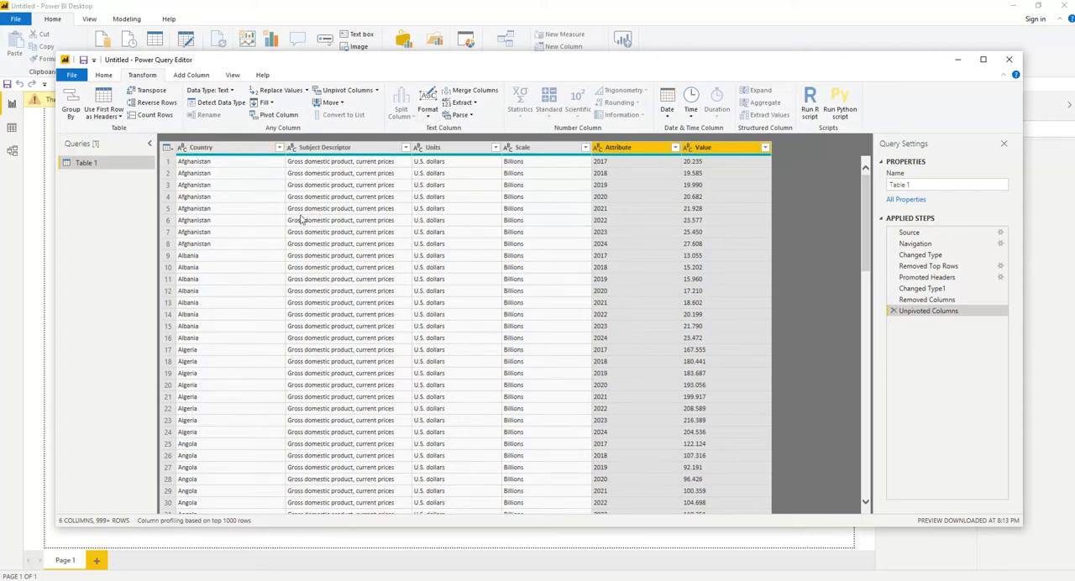
double_click(636, 149)
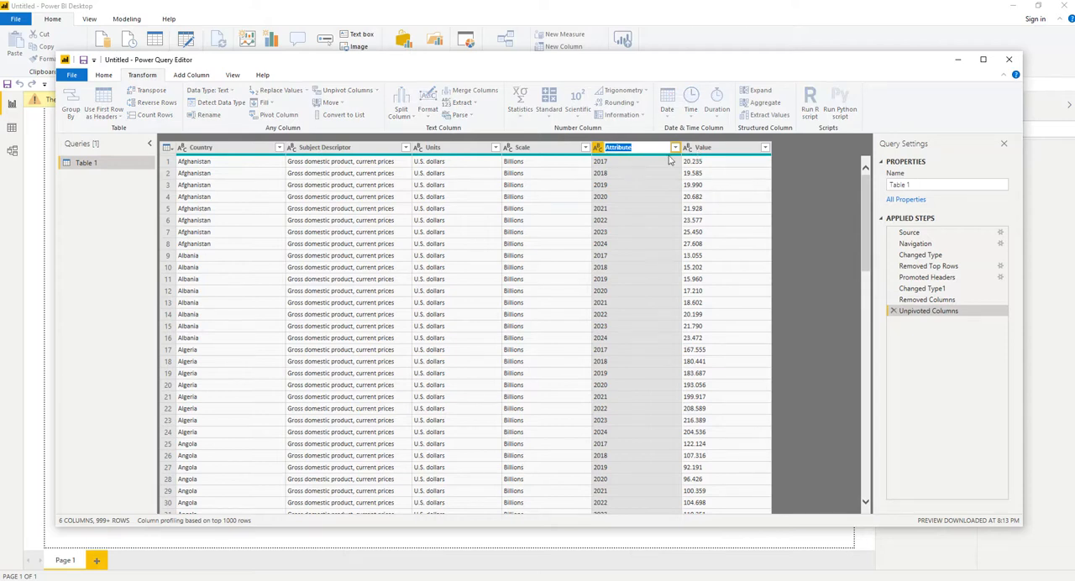
type("Year")
key("Return")
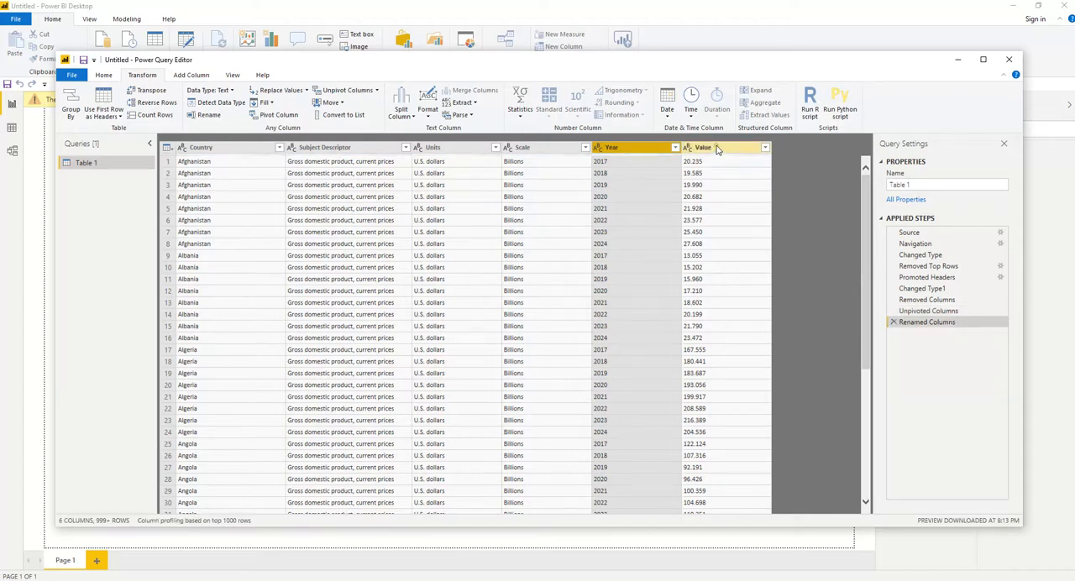
double_click(716, 149)
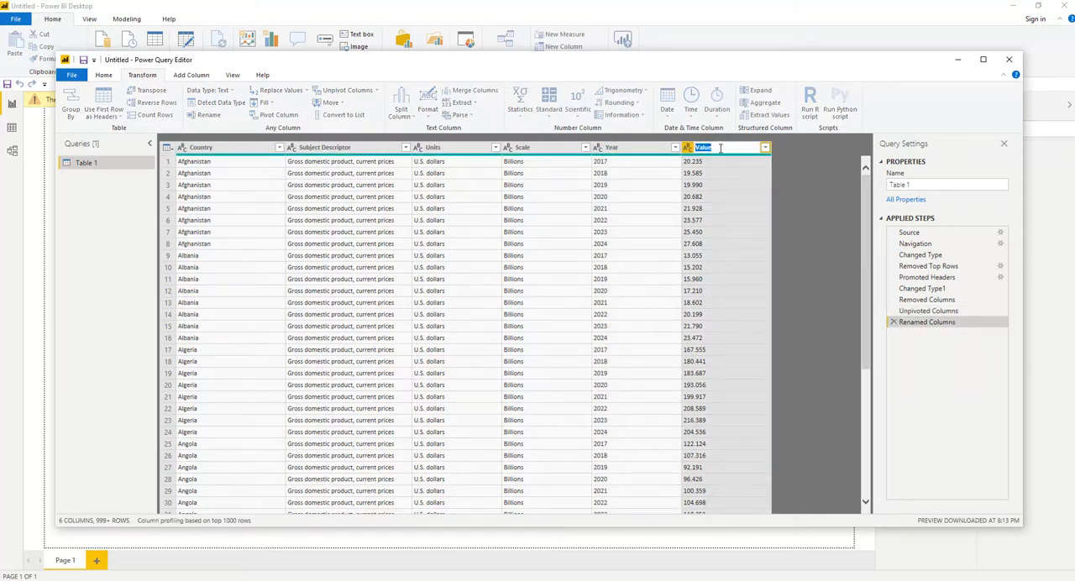
type("GDP")
key("Escape")
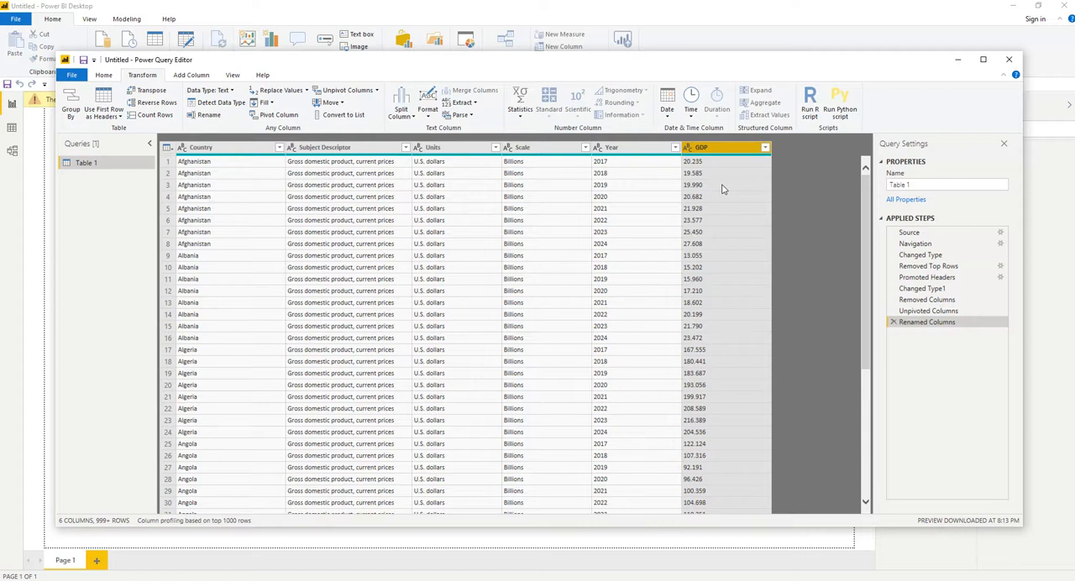
Set the GDP column's data type to Decimal Number and detect the data types of the Country through Year columns.
left_click(687, 149)
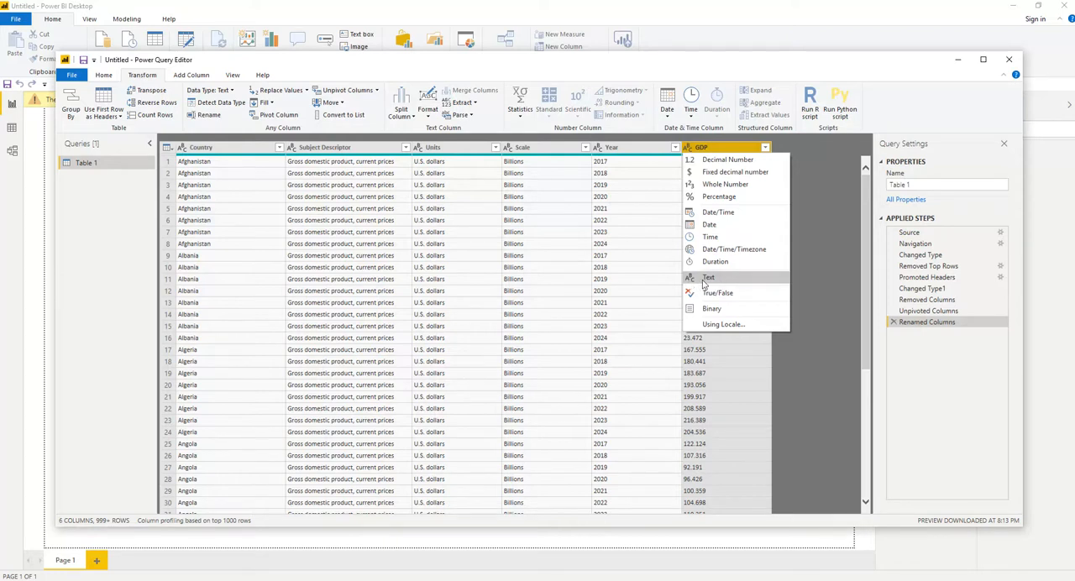
left_click(721, 161)
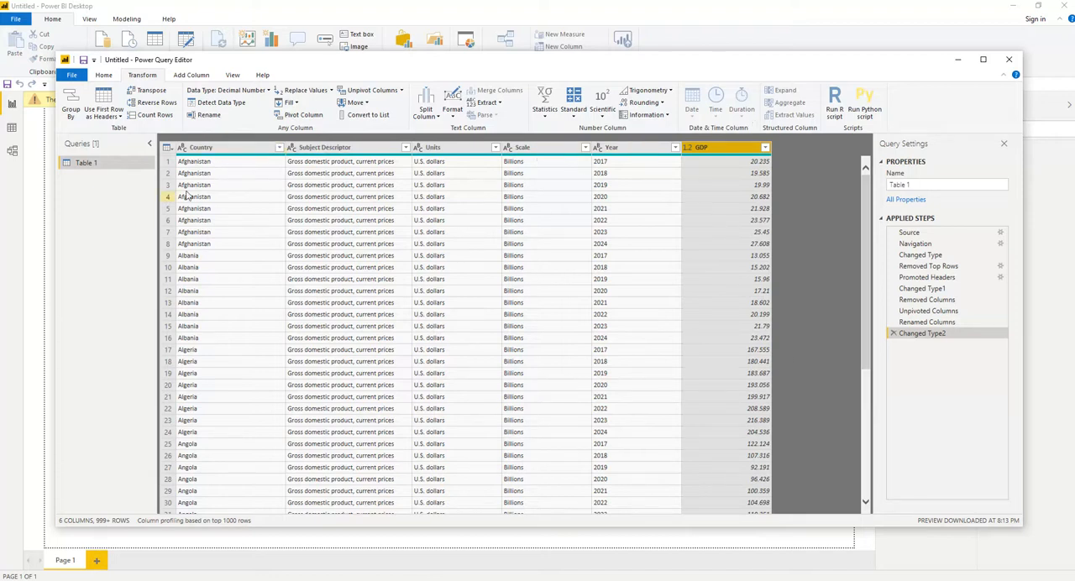
left_click(199, 149)
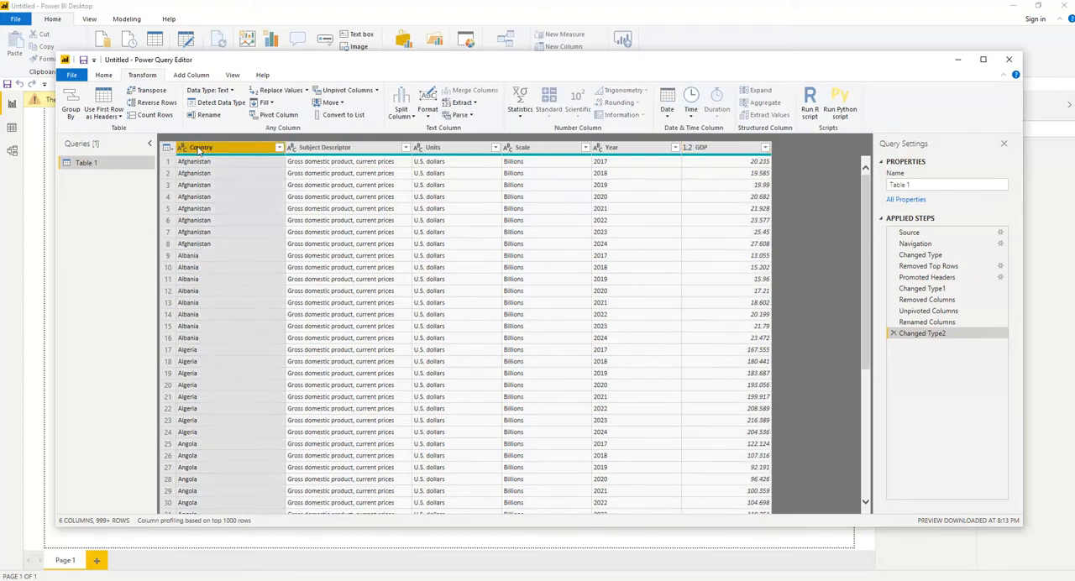
left_click(612, 149, "shift")
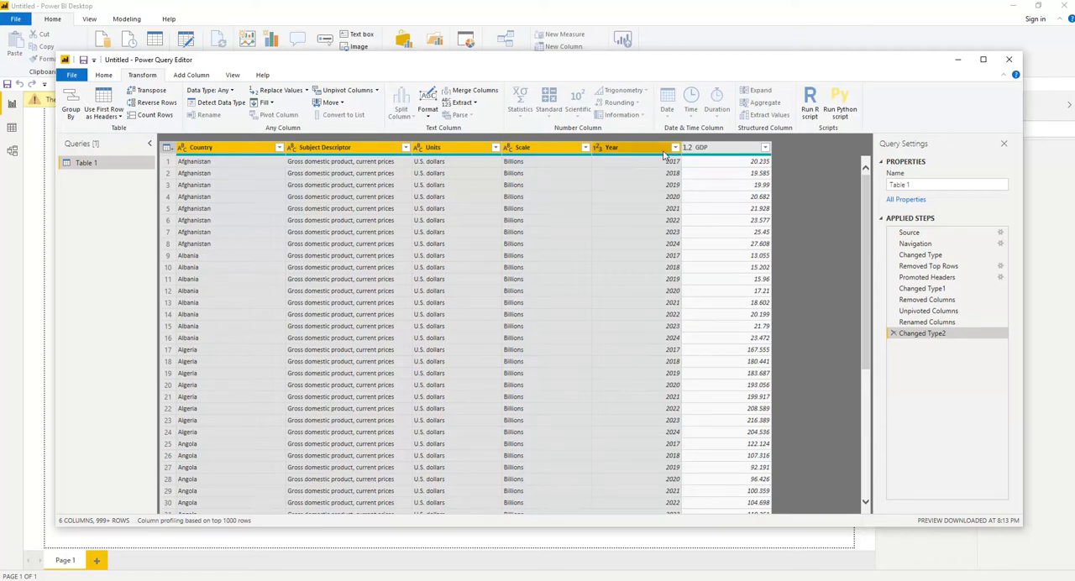
left_click(597, 148)
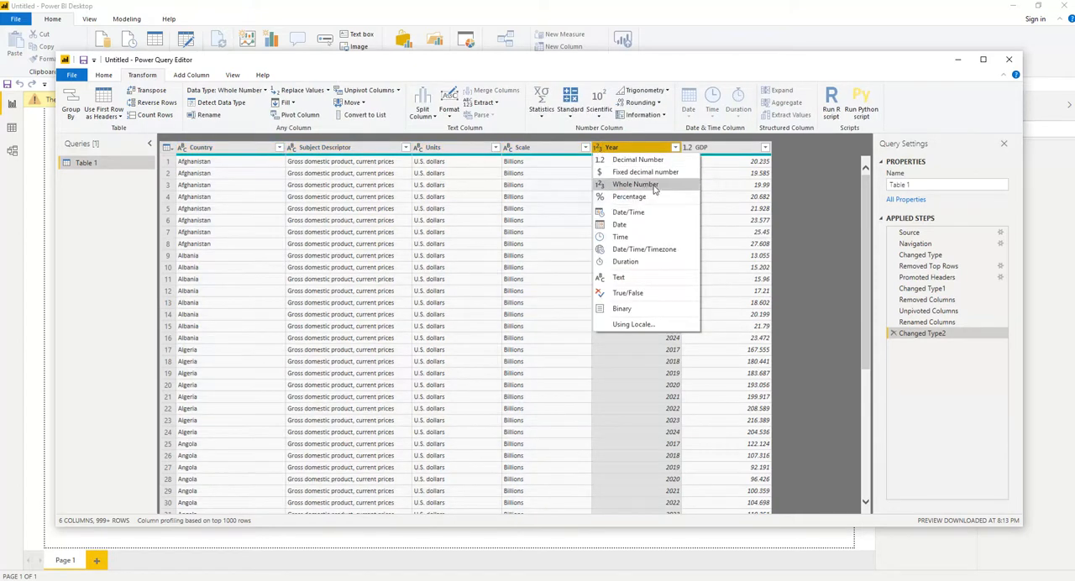
left_click(716, 337)
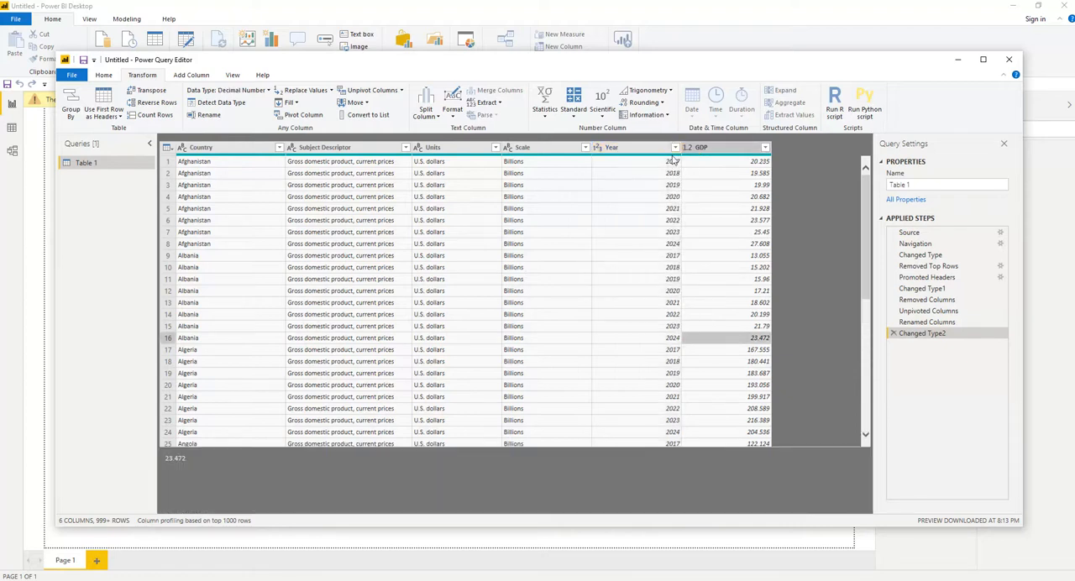